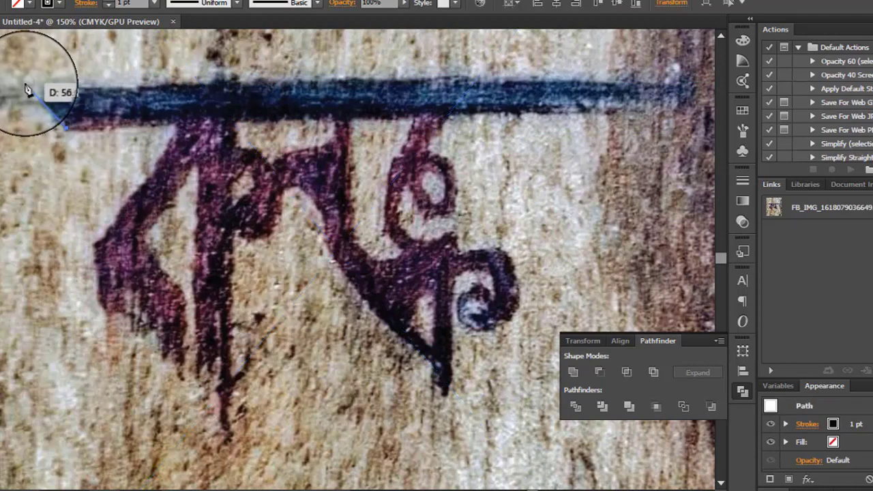
Step: Close the top bar's outline at its right end and drag that corner anchor into place
click(715, 84)
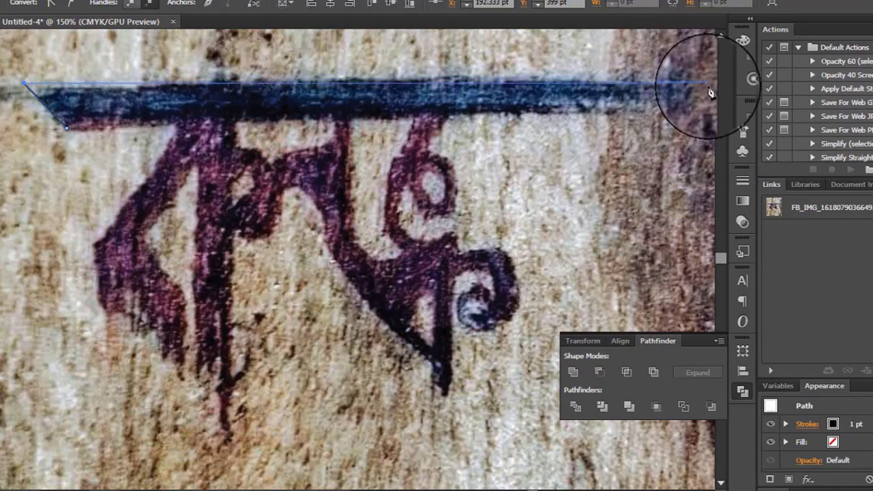
mouse_move(710, 93)
mouse_down()
mouse_move(695, 104)
mouse_move(570, 112)
mouse_move(675, 119)
mouse_move(66, 128)
mouse_up()
Step: Start the left letter's outline at the bar and run corner anchors down its left edge
click(183, 119)
click(83, 239)
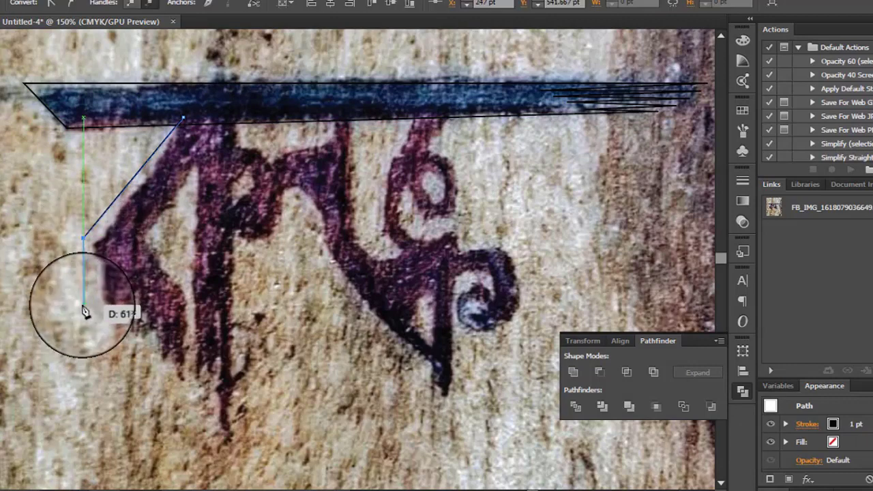
click(75, 308)
click(101, 338)
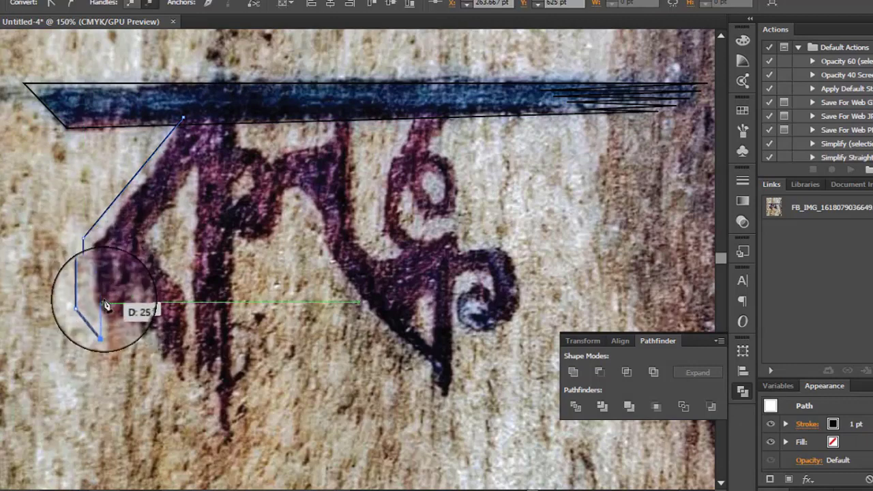
Step: Trace the zigzag along the left letter's lower edge
click(111, 301)
click(121, 344)
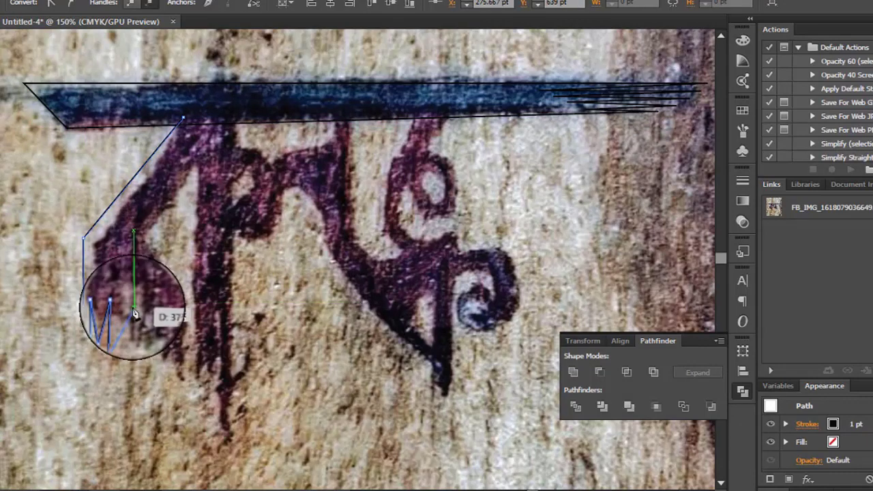
click(135, 312)
click(126, 360)
click(144, 345)
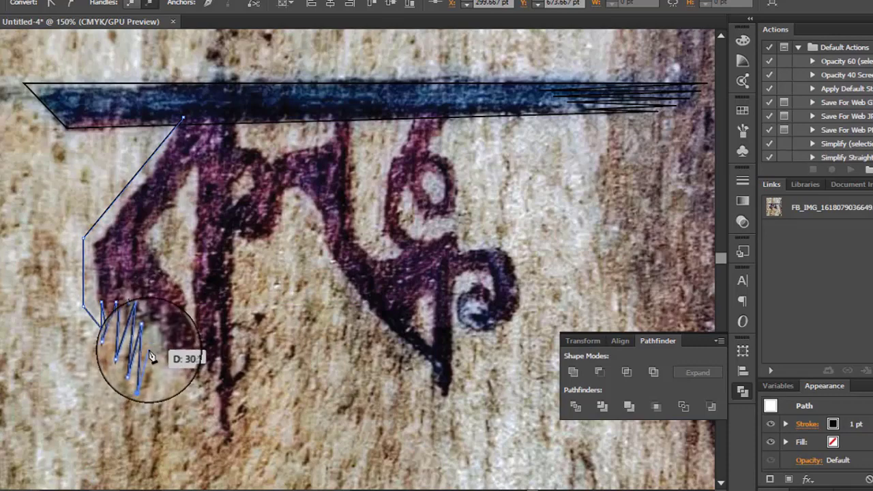
click(146, 377)
click(156, 357)
Step: Finish the jagged bottom edge and run the outline up the inner edge
click(160, 425)
click(170, 429)
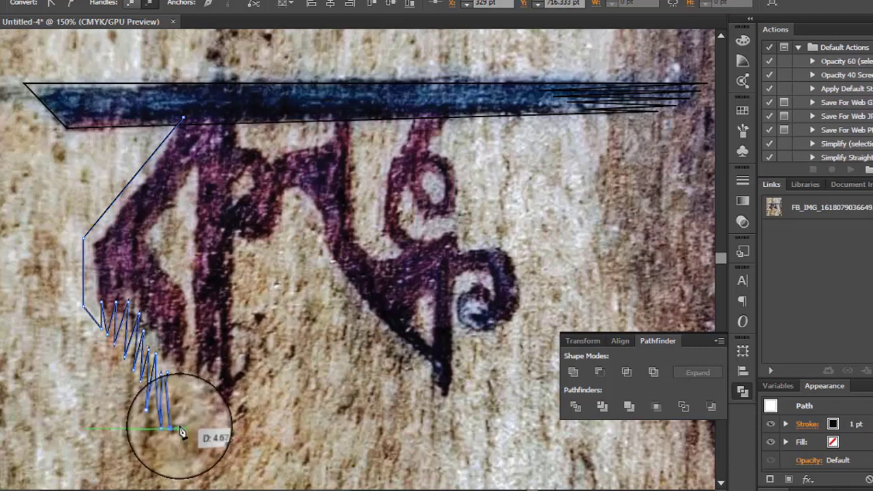
click(174, 376)
click(183, 446)
click(182, 289)
click(157, 250)
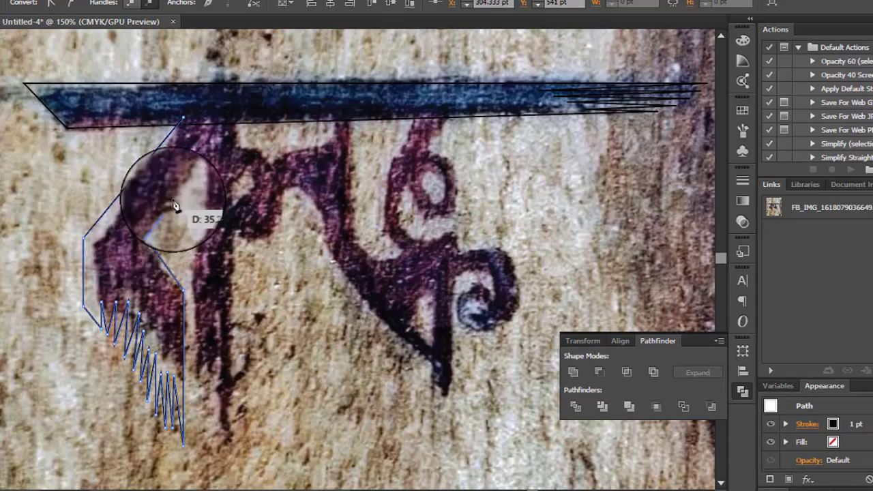
Step: Trace the inner notch beside the letter's stem
click(146, 236)
click(197, 179)
click(193, 384)
click(208, 339)
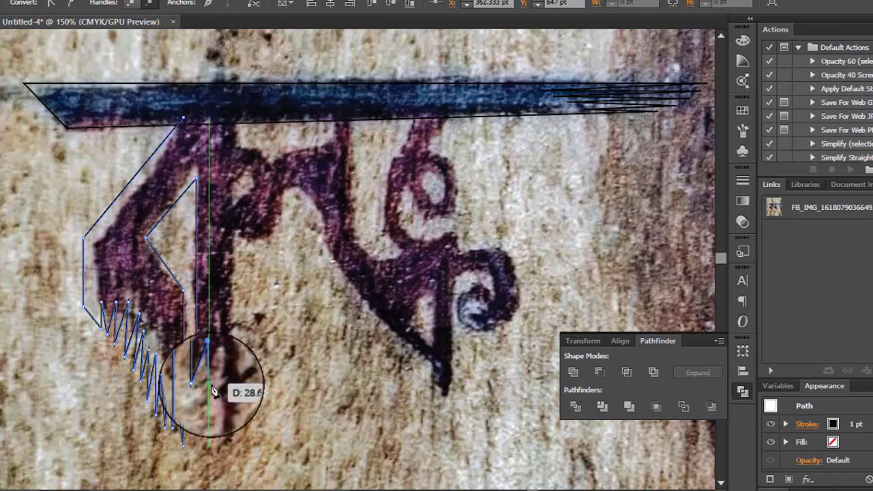
Step: Outline the stem's jagged bottom and run it up to the bar, closing the path
click(214, 380)
click(220, 348)
click(217, 476)
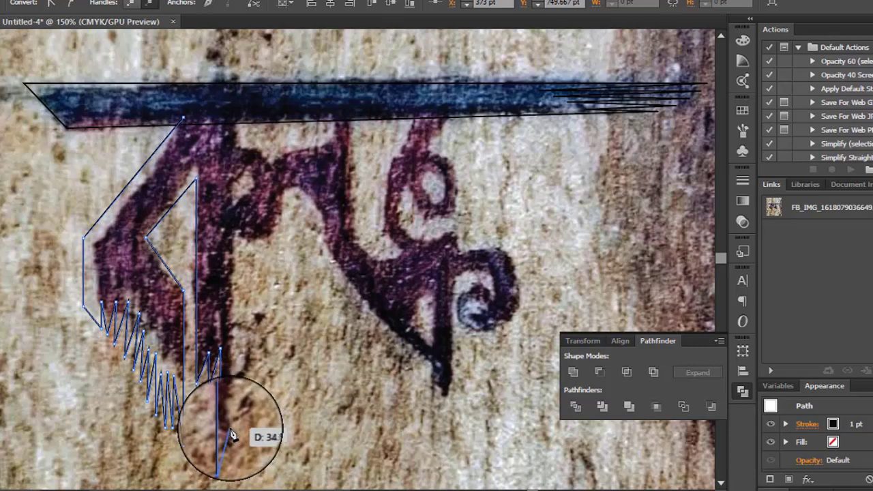
click(230, 429)
click(234, 119)
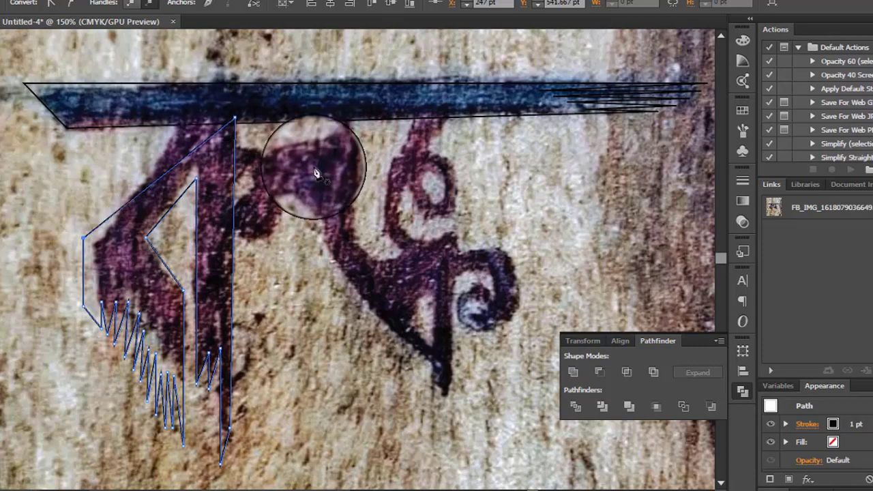
Step: Begin a new outline along the second letter's hook
click(230, 149)
click(268, 150)
click(292, 176)
click(292, 244)
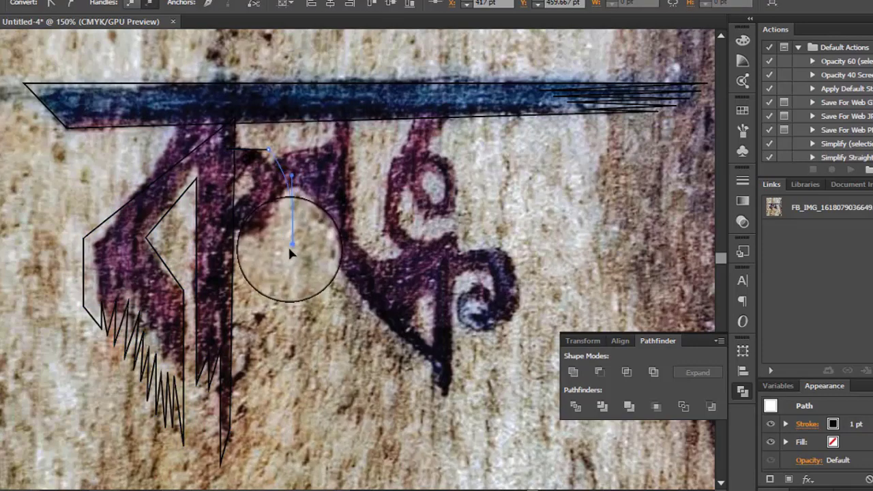
Step: Undo the unfinished hook curve, stray circle and guide line
mouse_move(274, 248)
mouse_down()
mouse_move(228, 253)
mouse_move(303, 162)
mouse_move(270, 187)
mouse_up()
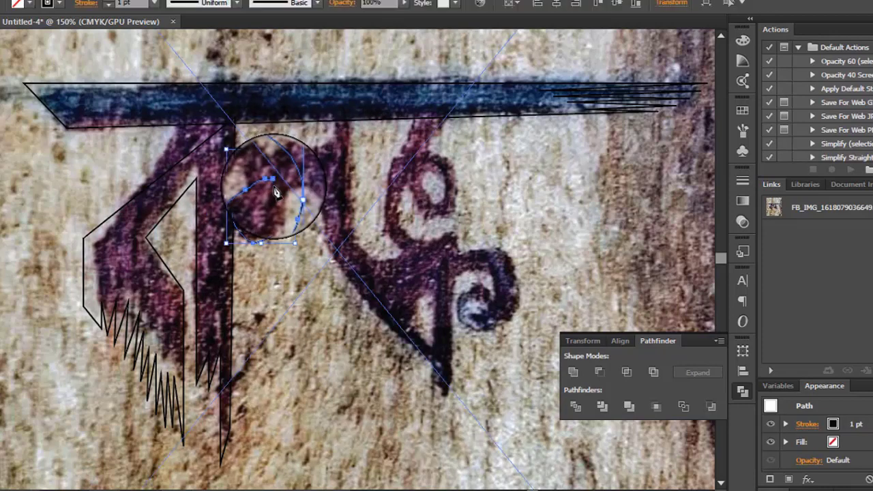
key(ctrl+z)
key(ctrl+z)
key(ctrl+z)
key(ctrl+z)
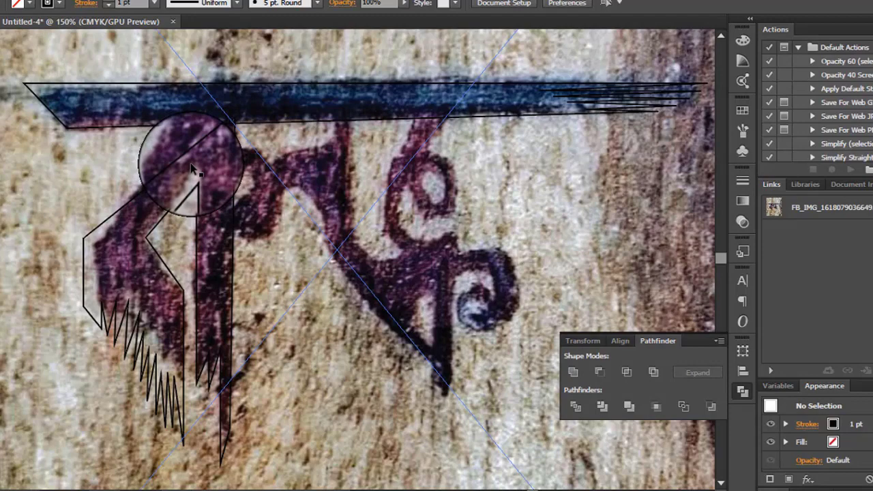
drag(189, 149, 262, 197)
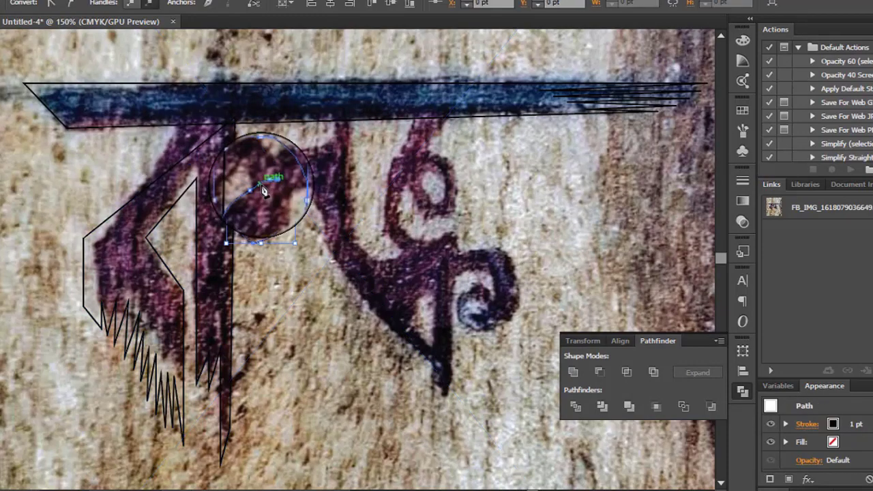
key(ctrl+z)
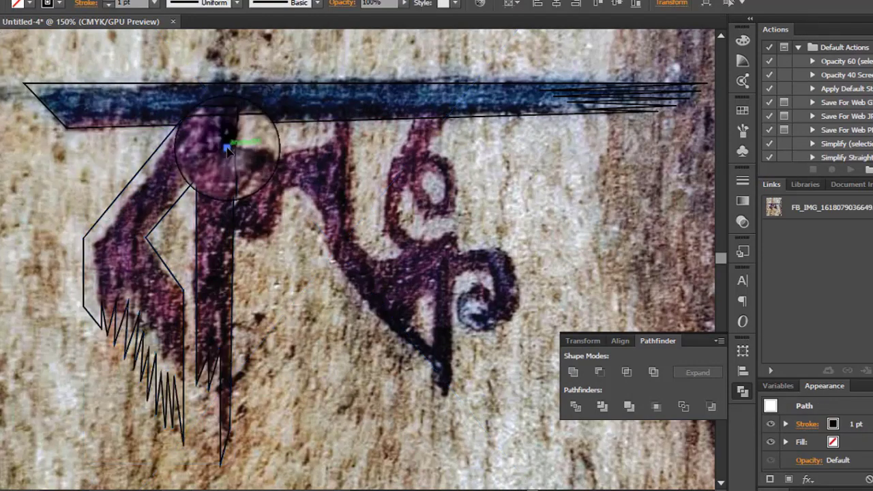
Step: Draw curved segments around the hook's outer and inner edges, closing the loop
drag(227, 149, 300, 137)
mouse_move(285, 209)
mouse_down()
mouse_move(257, 247)
mouse_move(267, 187)
mouse_move(257, 192)
mouse_move(274, 126)
mouse_up()
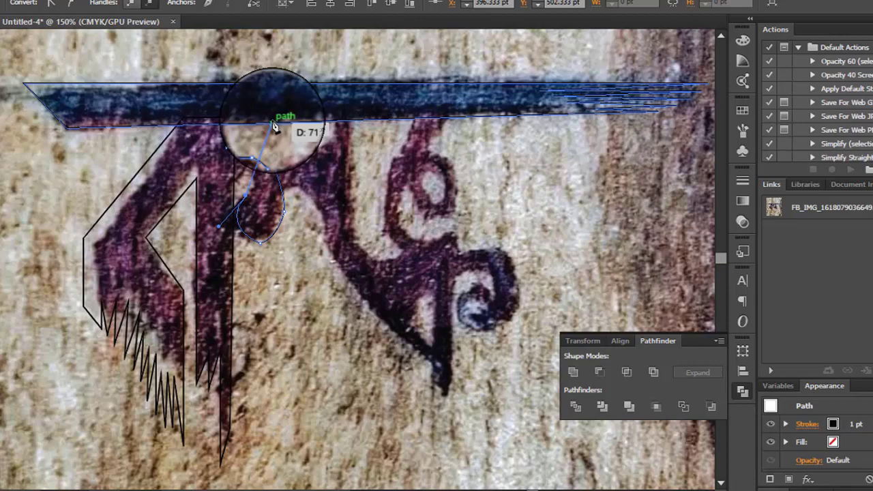
mouse_move(274, 127)
mouse_down()
mouse_move(372, 290)
mouse_move(257, 194)
mouse_up()
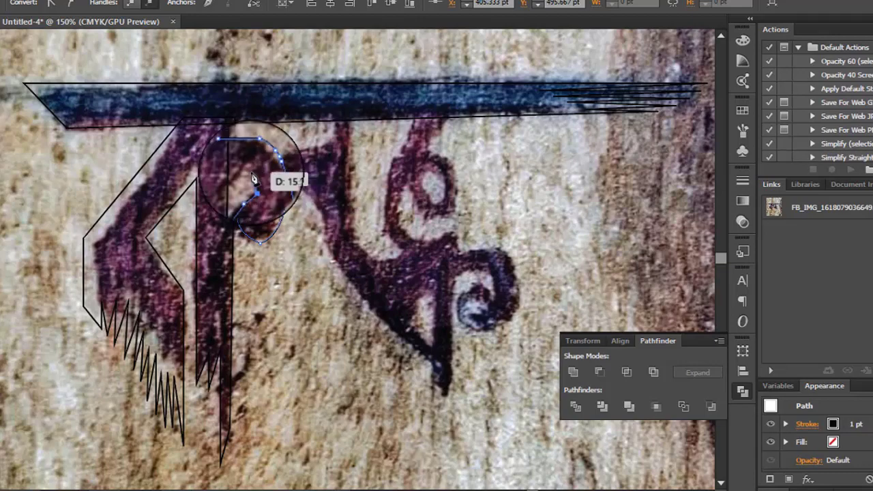
drag(254, 179, 245, 188)
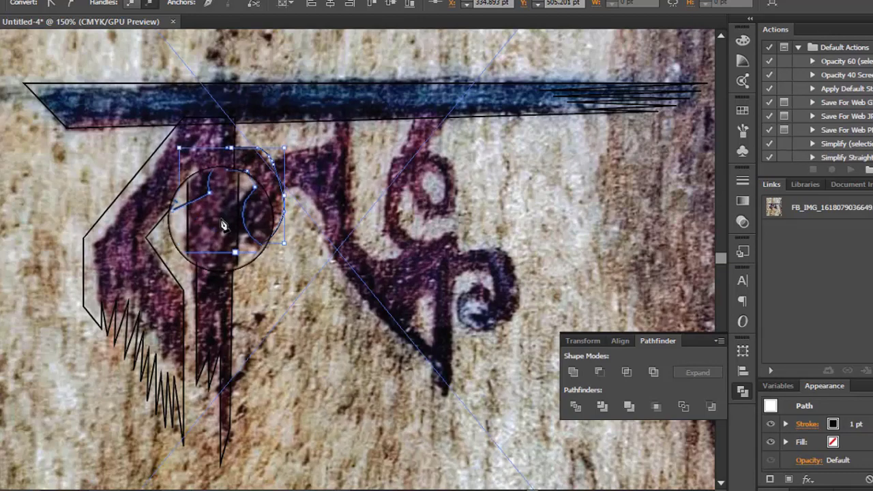
mouse_move(203, 225)
mouse_down()
mouse_move(182, 173)
mouse_move(208, 179)
mouse_up()
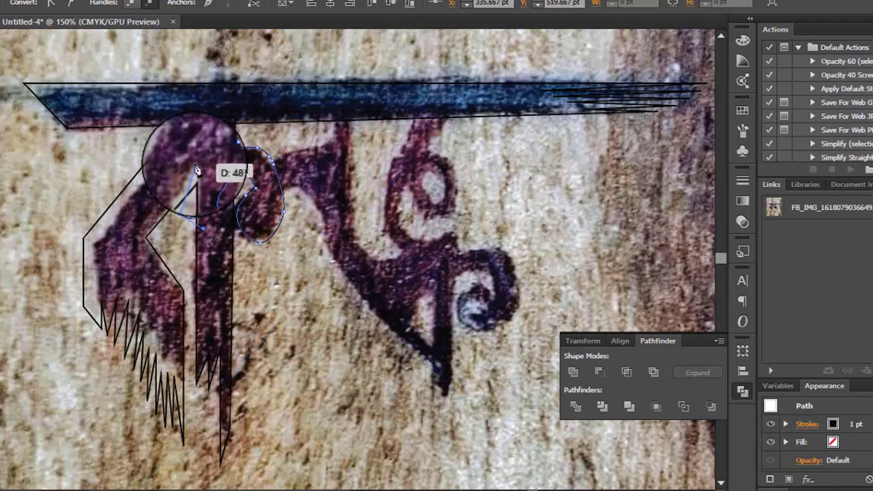
mouse_move(225, 147)
mouse_down()
mouse_move(357, 146)
mouse_move(325, 121)
mouse_move(320, 95)
mouse_up()
Step: Outline the third letter's stroke down from the bar, around its bend and back up
click(328, 111)
click(355, 111)
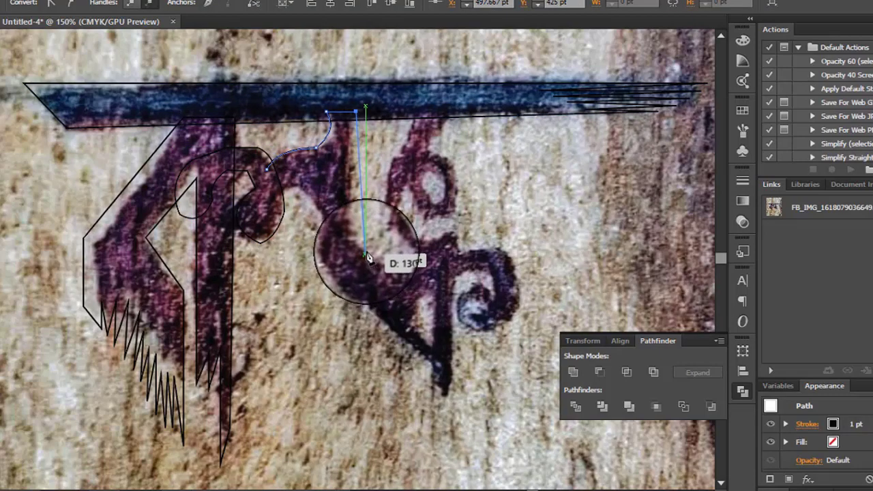
drag(355, 249, 357, 276)
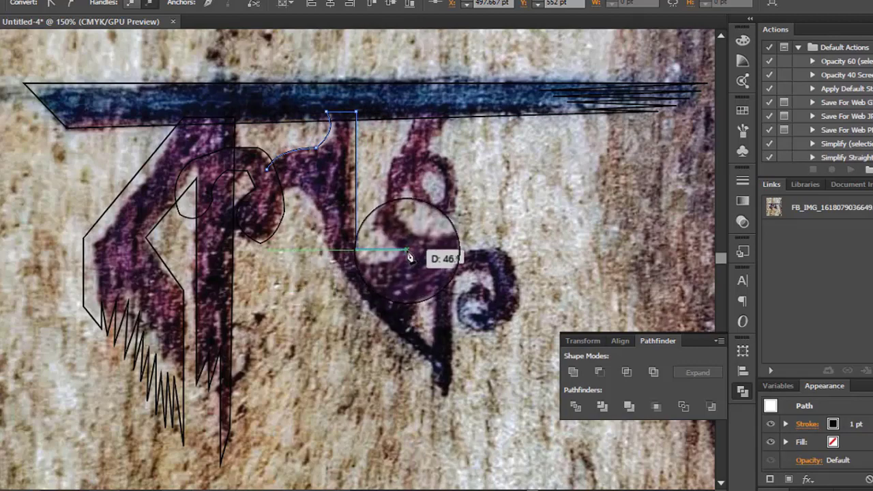
mouse_move(402, 240)
mouse_down()
mouse_move(405, 280)
mouse_move(312, 202)
mouse_up()
click(271, 196)
drag(267, 167, 273, 146)
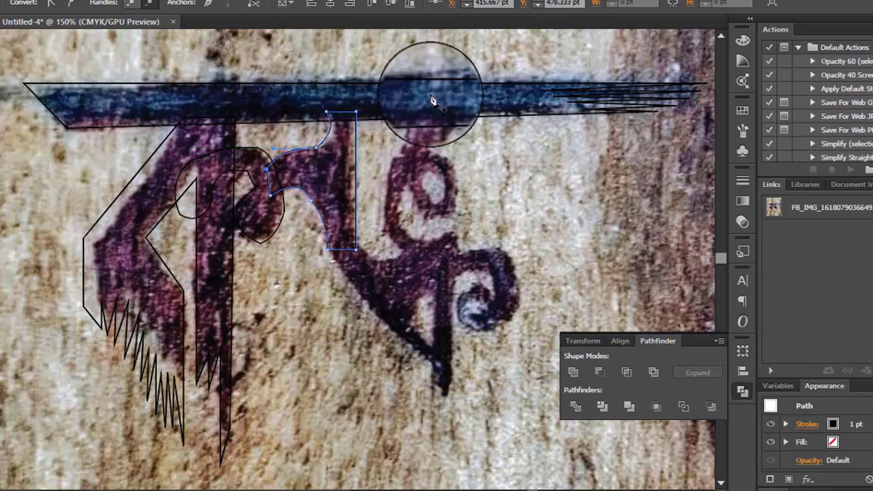
Step: Trace the small loop on the right with curved anchors
drag(439, 106, 463, 106)
mouse_move(423, 179)
mouse_down()
mouse_move(426, 189)
mouse_move(442, 174)
mouse_up()
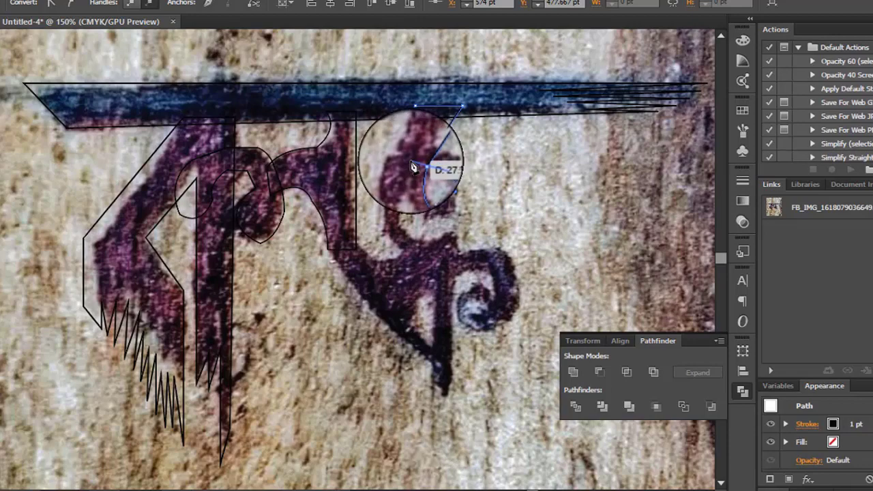
mouse_move(421, 165)
mouse_down()
mouse_move(428, 170)
mouse_move(410, 163)
mouse_up()
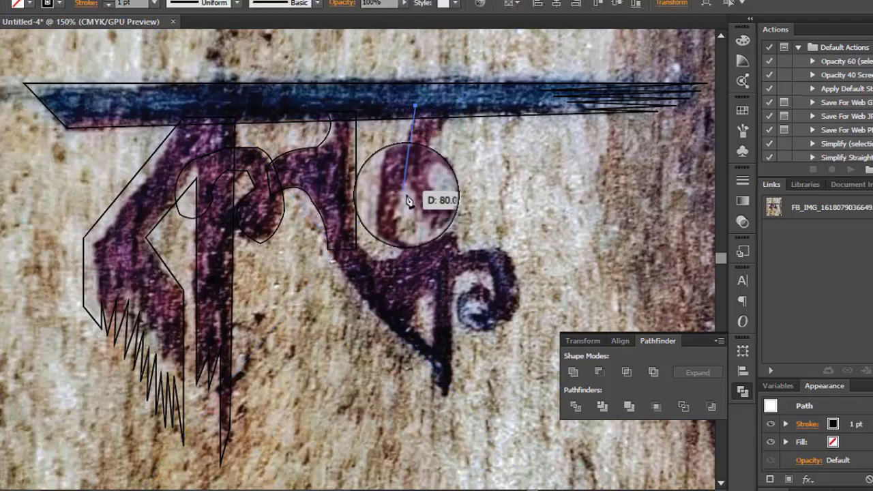
mouse_move(413, 163)
mouse_down()
mouse_move(415, 208)
mouse_move(466, 176)
mouse_move(406, 140)
mouse_up()
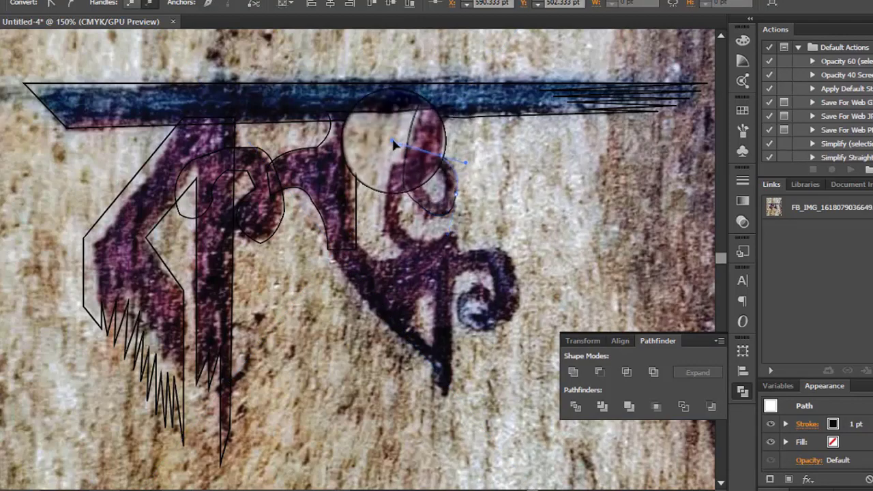
mouse_move(372, 215)
mouse_down()
mouse_move(408, 258)
mouse_move(417, 190)
mouse_up()
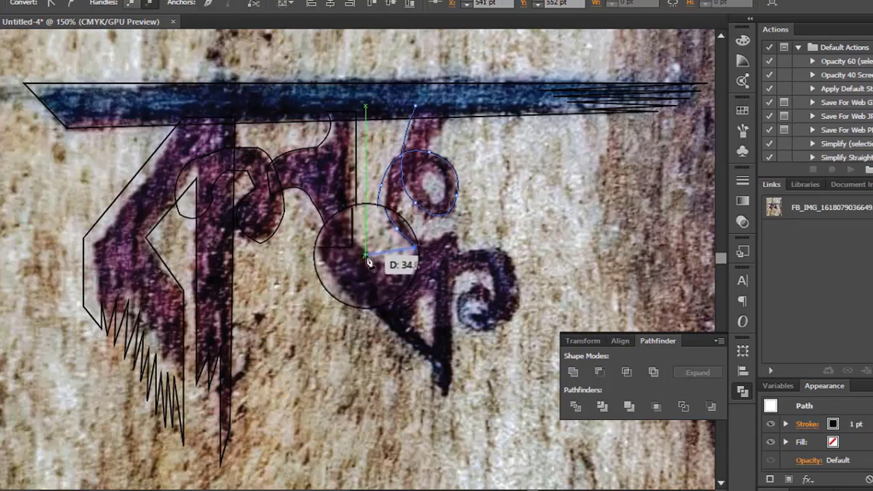
Step: Curve the path down to the letter's bottom point, around the bowl and up to the bar
mouse_move(354, 249)
mouse_down()
mouse_move(338, 205)
mouse_move(311, 195)
mouse_move(409, 347)
mouse_up()
mouse_move(448, 401)
mouse_down()
mouse_move(460, 307)
mouse_move(437, 283)
mouse_move(492, 296)
mouse_move(489, 237)
mouse_move(464, 249)
mouse_move(382, 146)
mouse_up()
drag(445, 174, 451, 207)
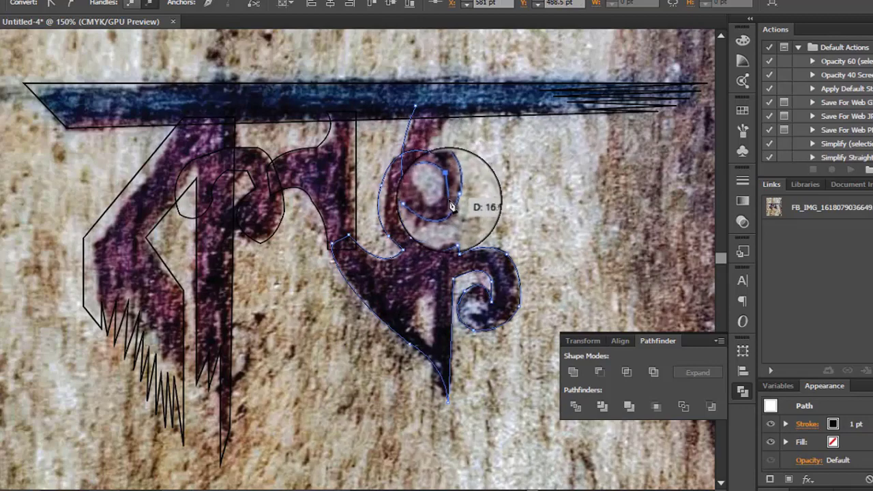
drag(449, 108, 504, 61)
scroll(504, 61, up, 3)
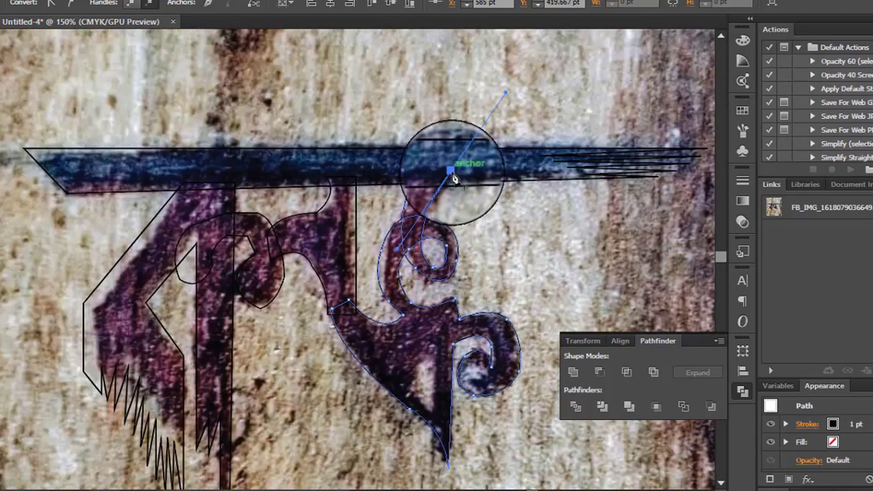
scroll(600, 303, down, 3)
mouse_move(403, 308)
mouse_down()
mouse_move(493, 316)
mouse_move(477, 310)
mouse_up()
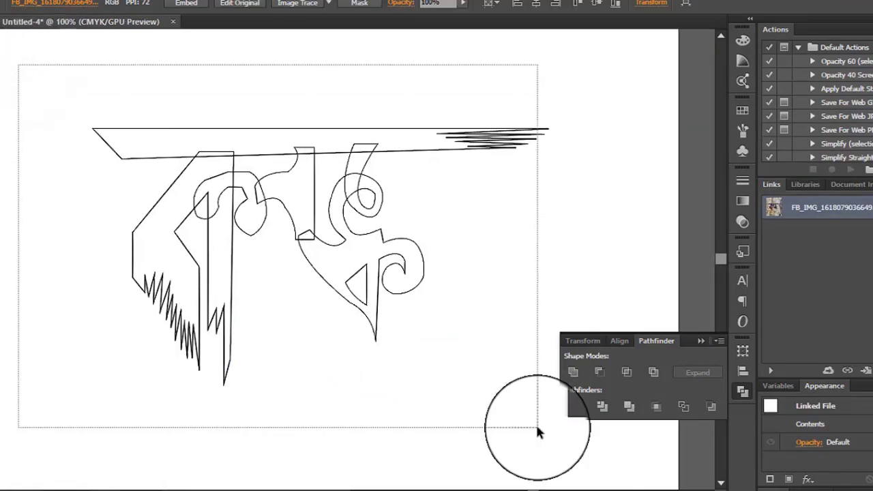
Step: Switch to filled preview and merge the small triangle into the letter with Shape Builder
key(ctrl+y)
click(8, 300)
drag(326, 357, 378, 281)
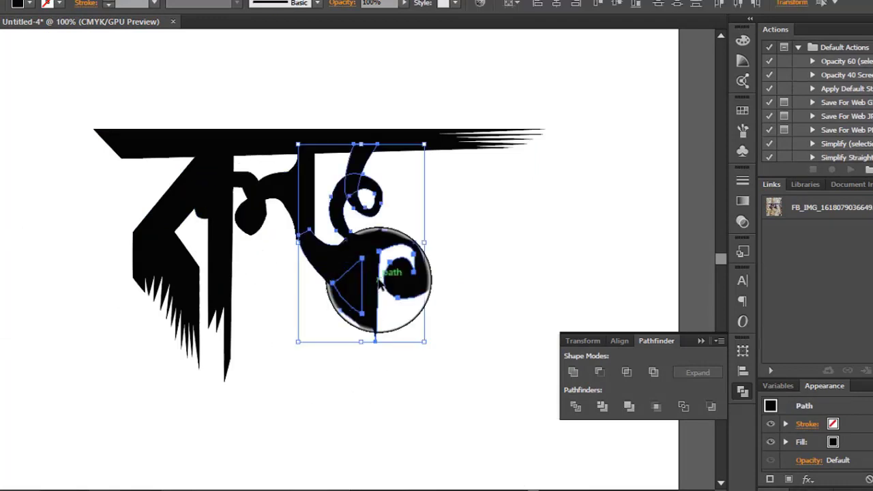
drag(8, 184, 41, 189)
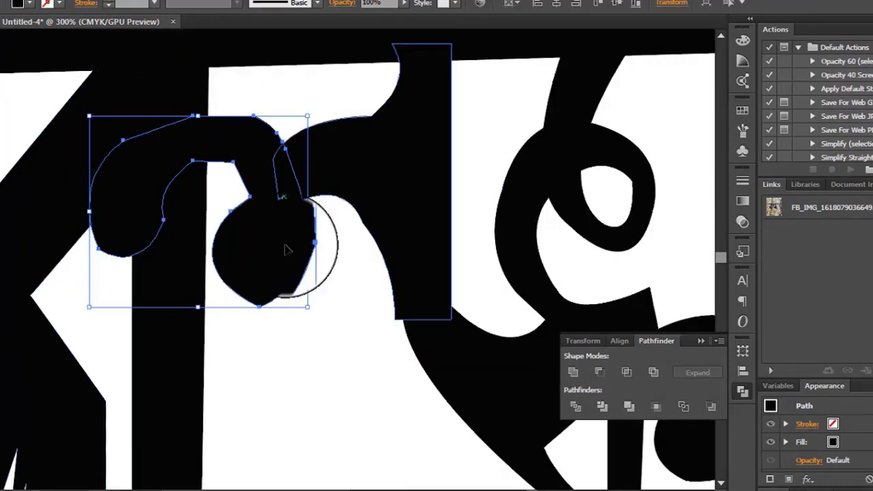
Step: Adjust the hook's inner-curve anchors with Direct Selection
click(10, 72)
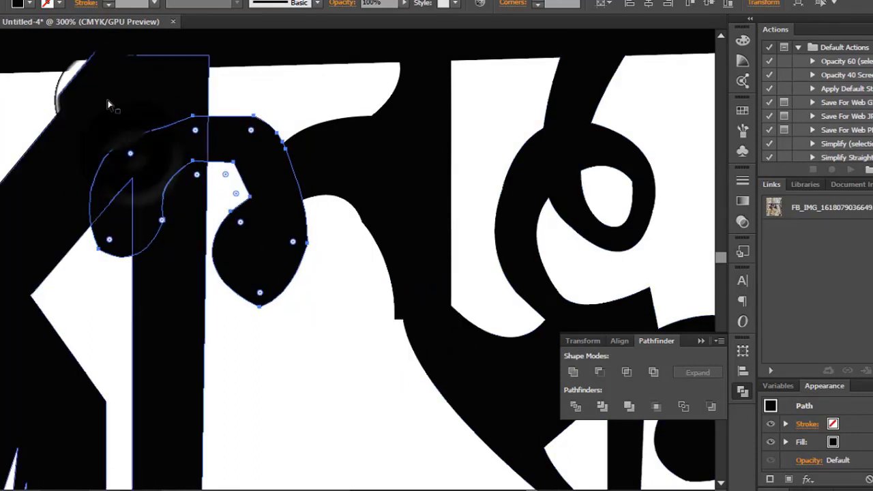
click(127, 150)
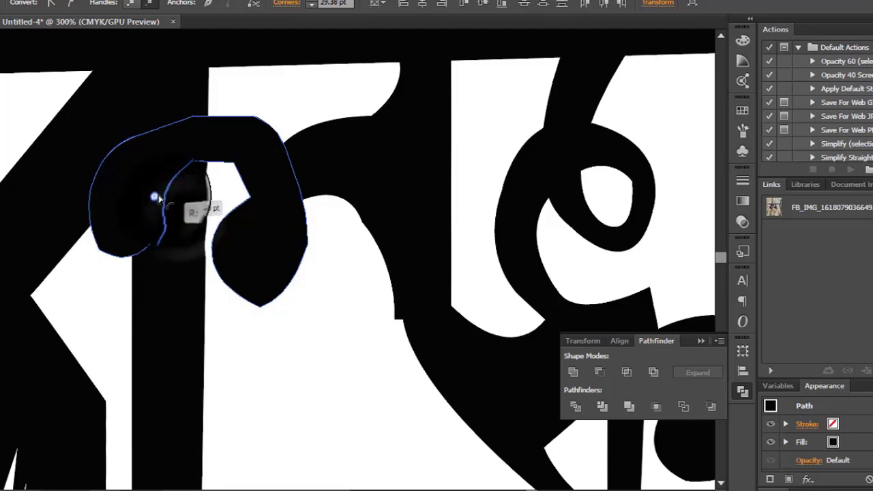
drag(155, 198, 179, 168)
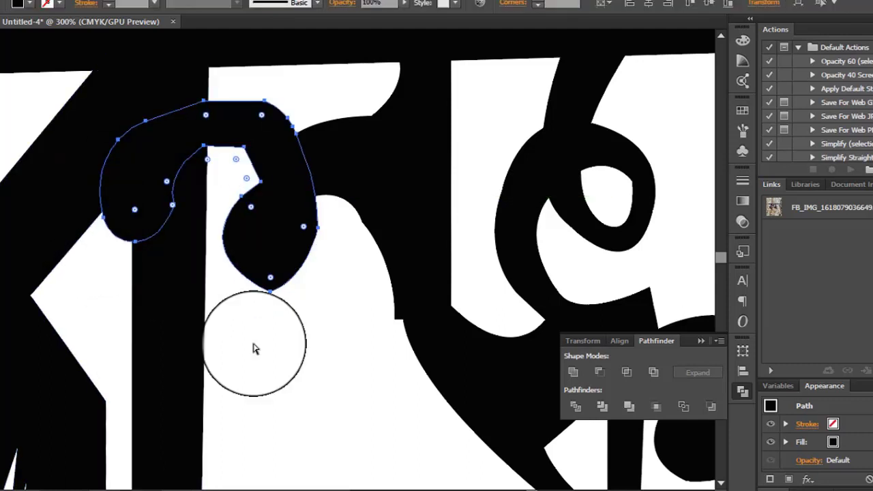
key(ctrl+equal)
key(ctrl+equal)
key(ctrl+equal)
mouse_move(15, 181)
mouse_down()
mouse_move(528, 368)
mouse_move(566, 417)
mouse_up()
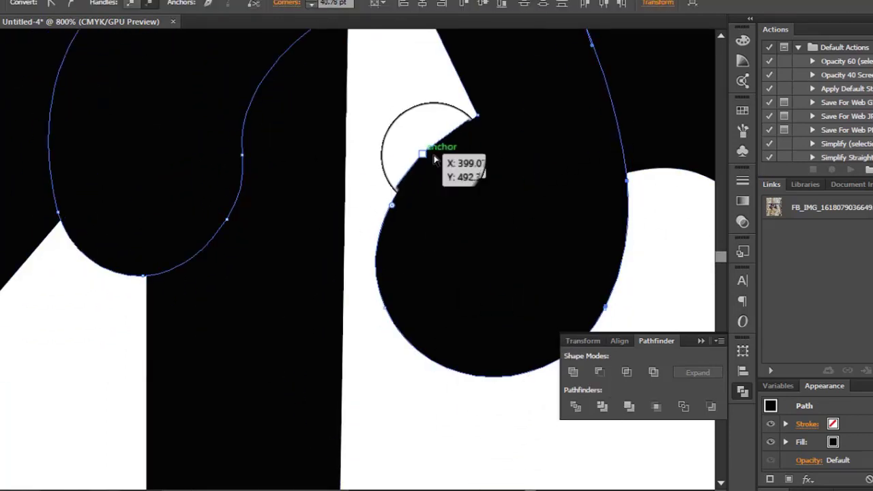
scroll(529, 240, up, 3)
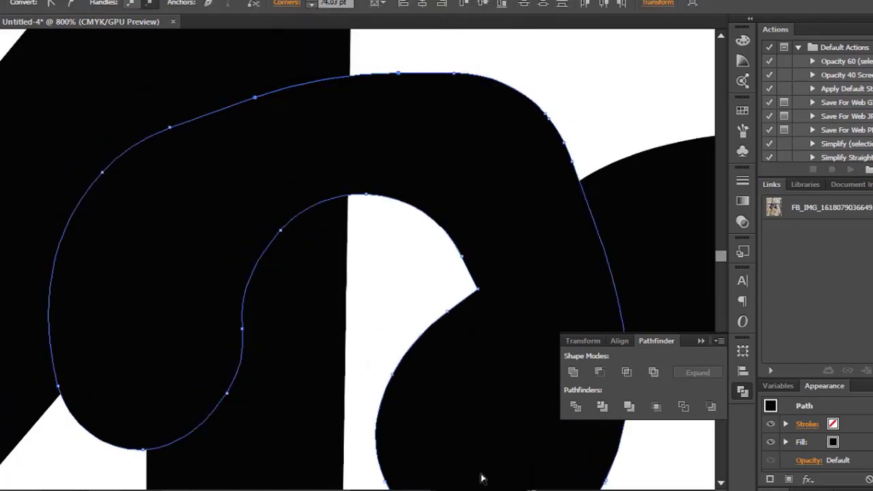
key(ctrl+minus)
key(ctrl+minus)
key(ctrl+minus)
key(ctrl+z)
scroll(456, 189, down, 2)
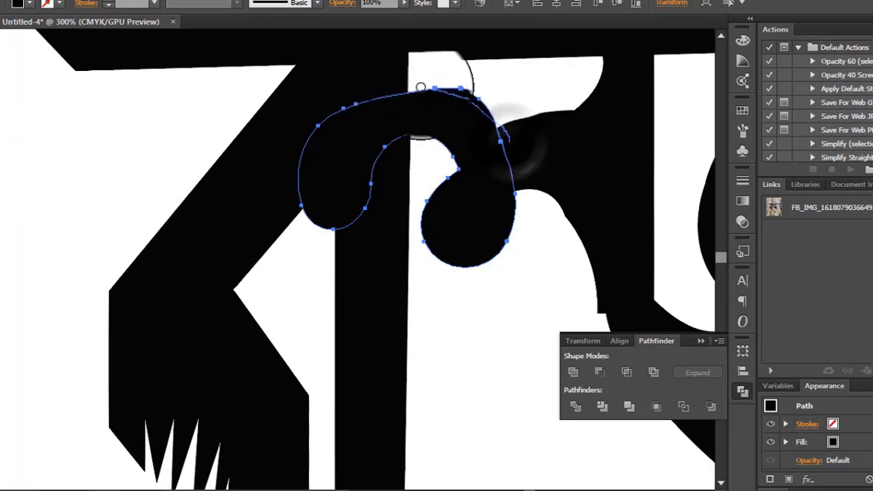
Step: Smooth the hook's edges and lower lobe, rotate it clockwise and join it to the right stroke
drag(499, 139, 346, 90)
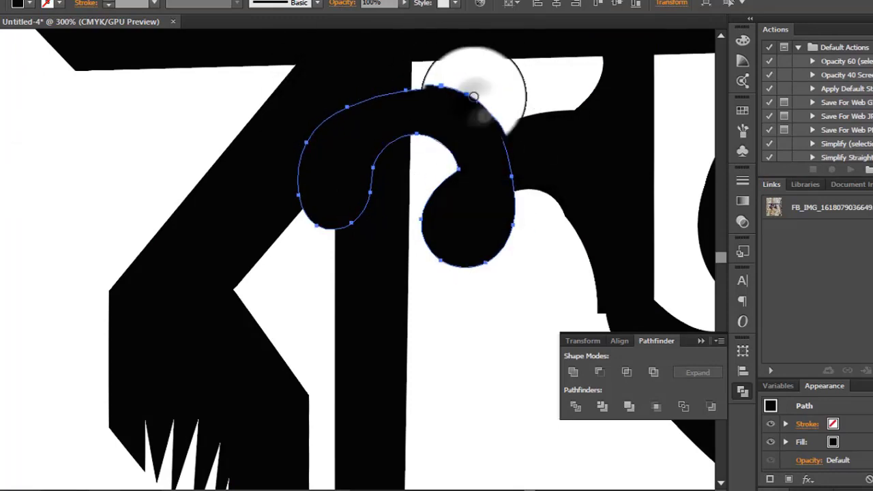
drag(440, 237, 400, 140)
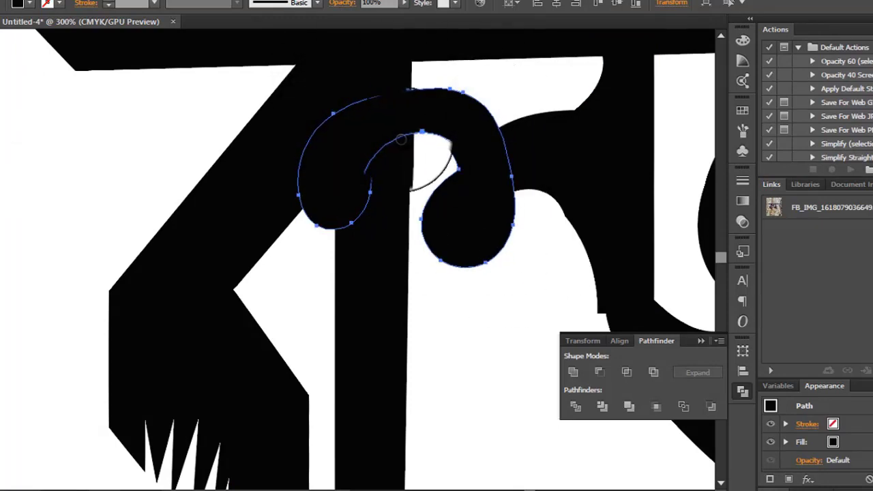
mouse_move(516, 272)
mouse_down()
mouse_move(488, 221)
mouse_move(520, 224)
mouse_move(523, 308)
mouse_move(523, 218)
mouse_up()
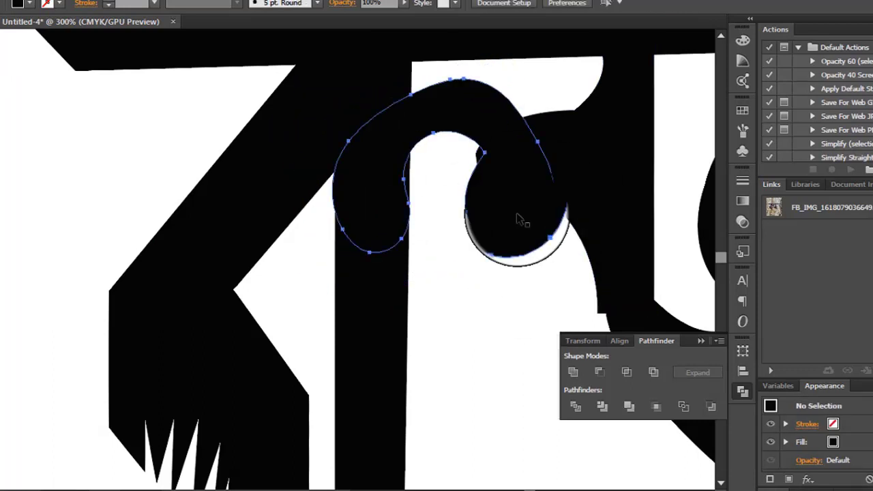
drag(610, 183, 612, 178)
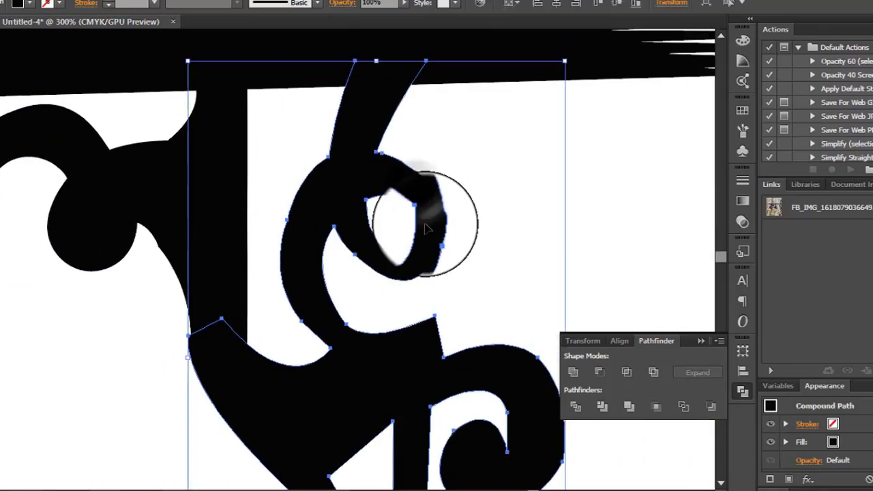
Step: Paint the hole inside the right letter's loop black with the Blob Brush
click(401, 225)
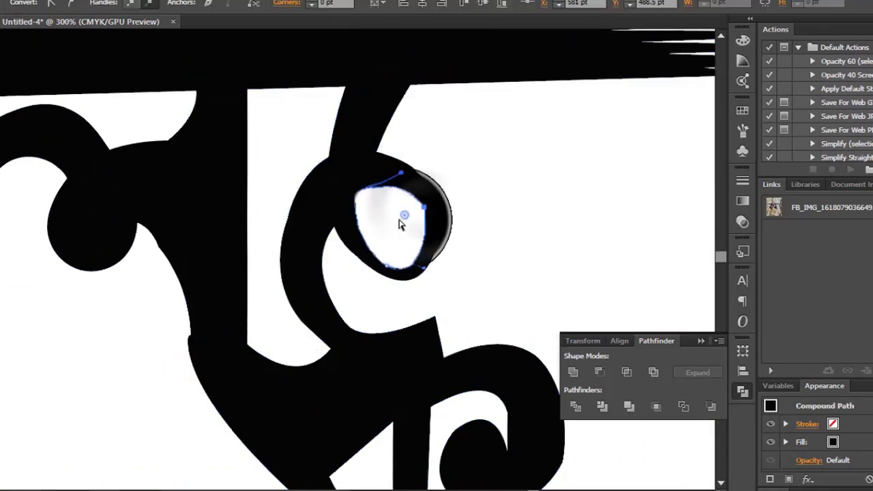
mouse_move(401, 225)
mouse_down()
mouse_move(464, 248)
mouse_move(380, 253)
mouse_up()
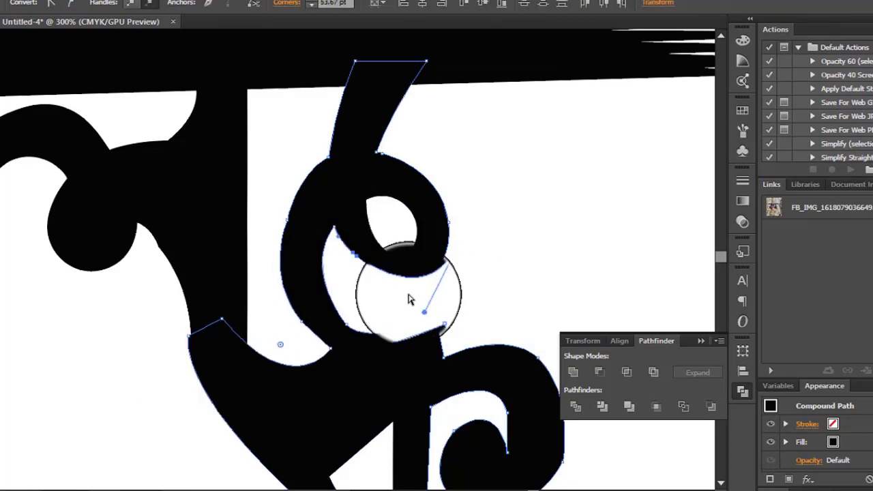
drag(400, 292, 253, 205)
key(ctrl+minus)
key(ctrl+minus)
key(ctrl+minus)
key(ctrl+plus)
key(ctrl+plus)
key(ctrl+plus)
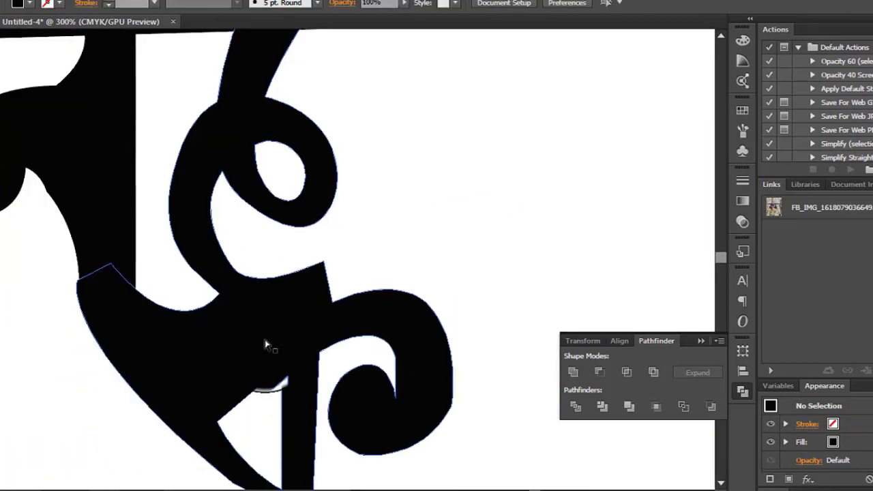
Step: Zoom in on the joint below the loop and select its corner anchor
click(256, 343)
key(ctrl+shift+a)
key(ctrl+plus)
key(ctrl+plus)
key(ctrl+plus)
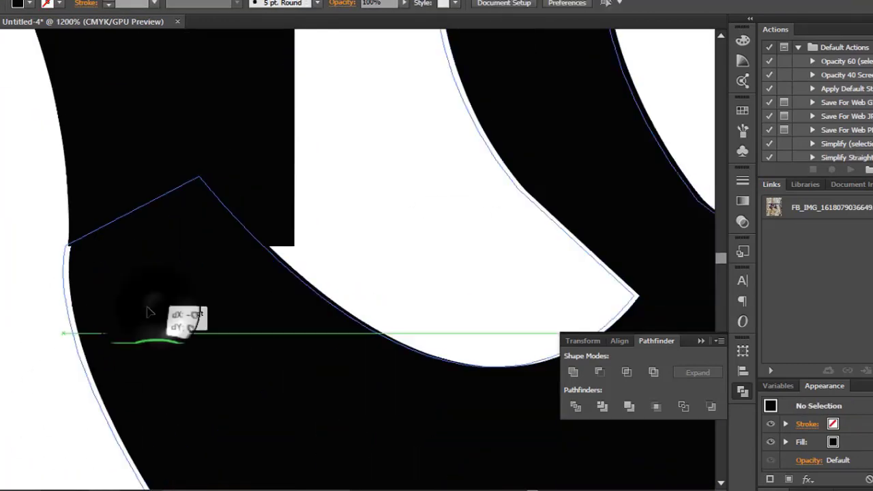
key(ctrl+plus)
key(ctrl+plus)
key(ctrl+plus)
click(121, 272)
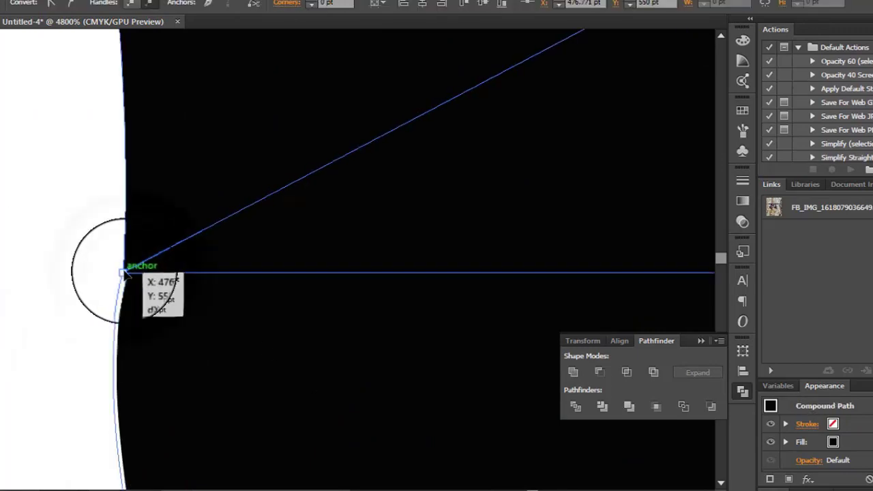
key(ctrl+minus)
key(ctrl+minus)
key(ctrl+minus)
Step: Adjust the joint's corner anchor, then zoom out to see the whole logotype
click(195, 419)
key(ctrl+plus)
key(ctrl+plus)
key(ctrl+plus)
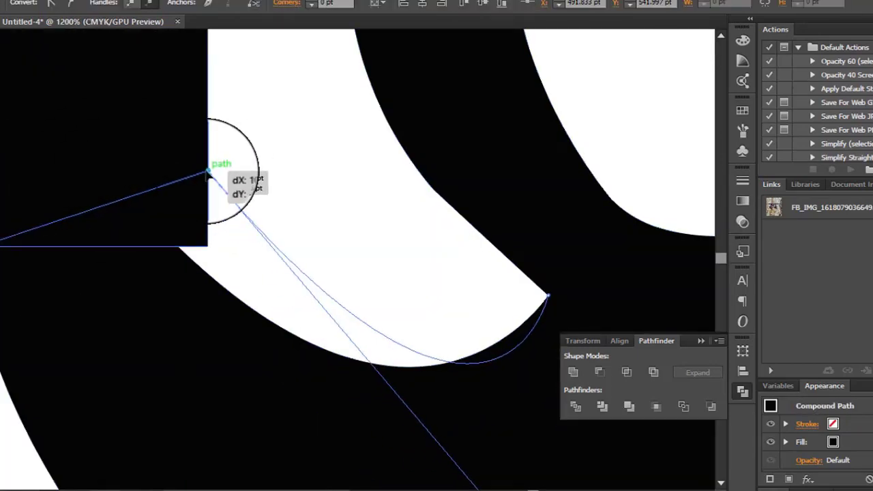
key(ctrl+minus)
key(ctrl+minus)
key(ctrl+minus)
key(ctrl+minus)
key(shift+e)
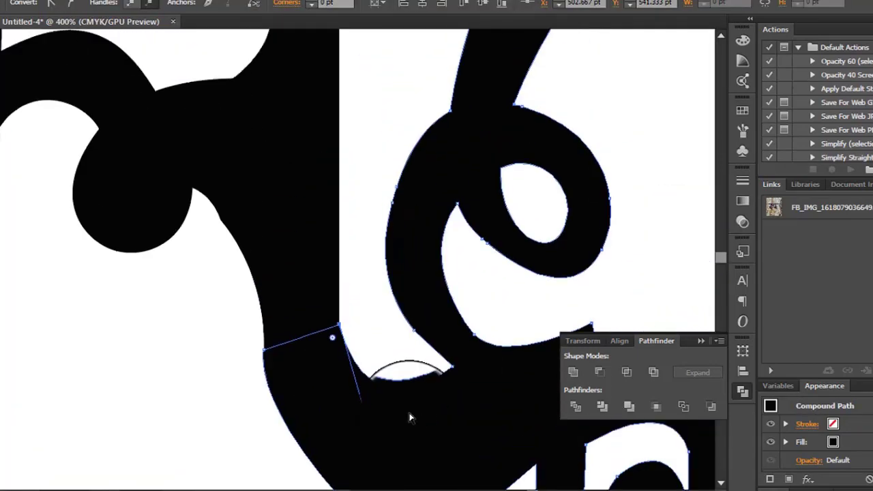
key(ctrl+shift+a)
key(ctrl+minus)
key(ctrl+minus)
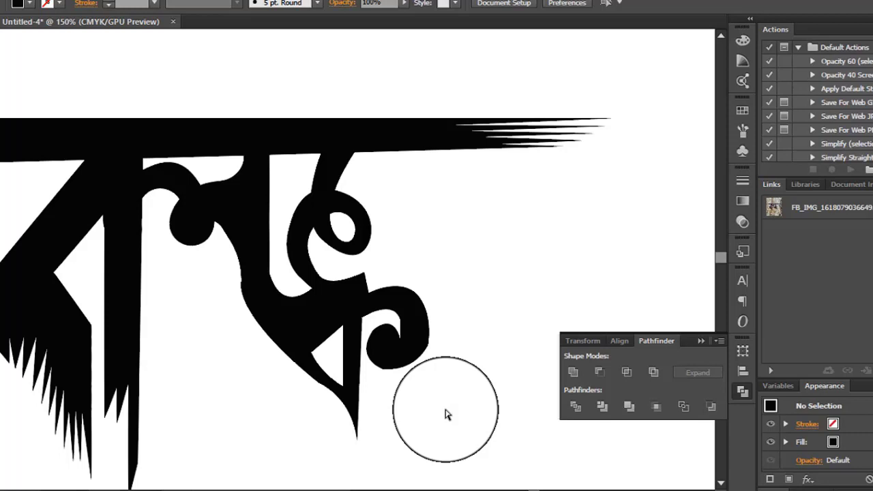
Step: Warp the curl's inner notch into a smoother bend
ctrl+click(427, 348)
scroll(437, 348, up, 5)
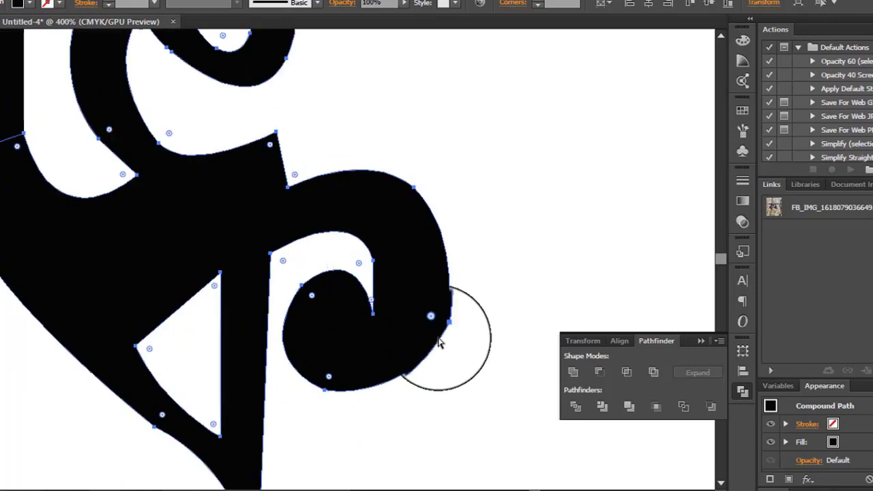
mouse_move(377, 303)
mouse_down()
mouse_move(364, 304)
mouse_move(348, 259)
mouse_move(307, 273)
mouse_up()
key(ctrl+shift+a)
key(shift+e)
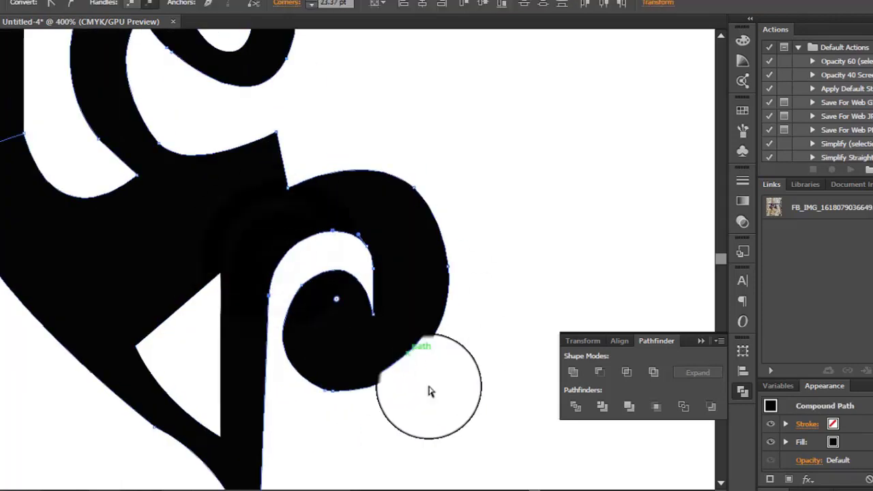
Step: Reshape the top of the curl
drag(321, 205, 292, 188)
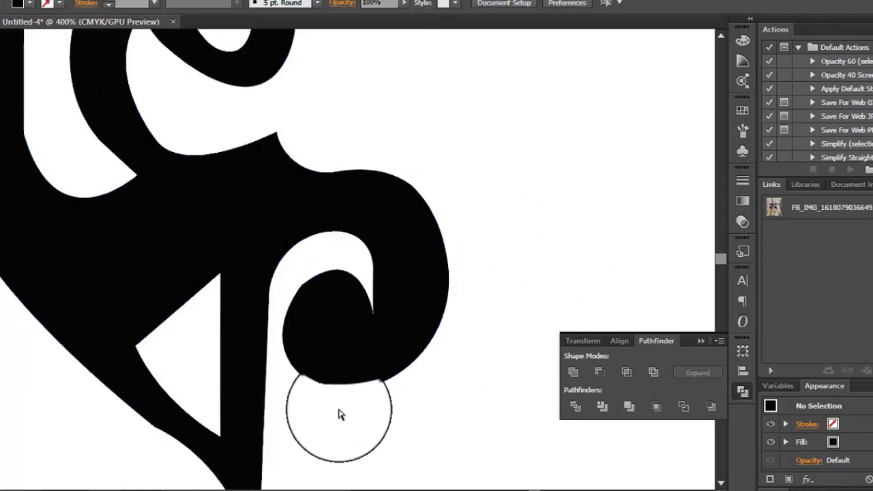
scroll(337, 413, down, 1)
drag(198, 246, 207, 254)
scroll(376, 116, down, 5)
scroll(393, 253, up, 8)
key(ctrl+shift+a)
scroll(273, 185, down, 5)
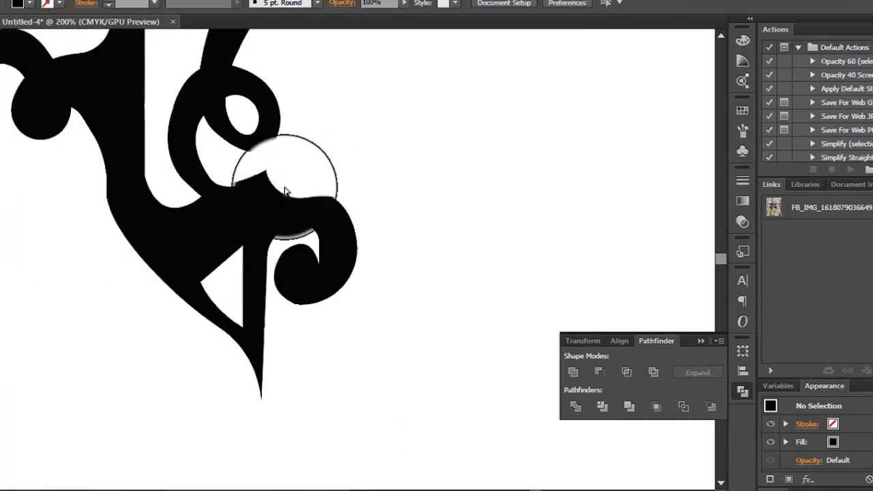
Step: Smooth the upper curl's distorted anchor and warp the lower curl smoother
ctrl+click(176, 117)
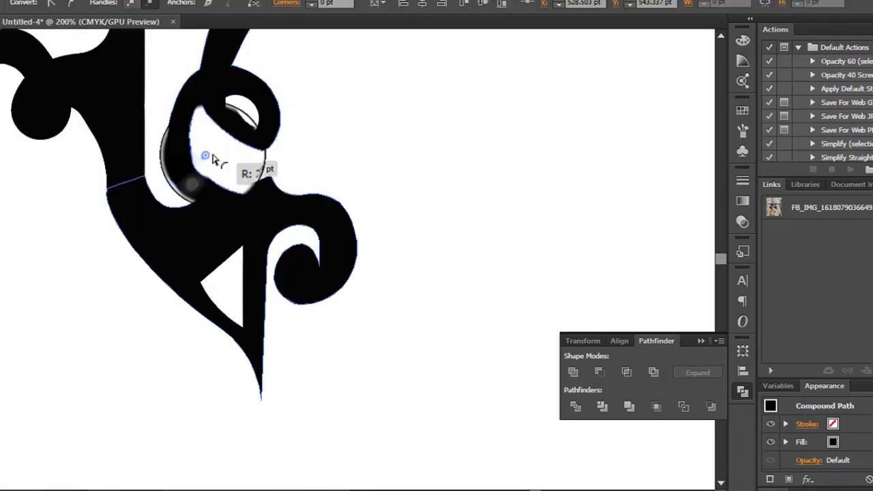
click(177, 118)
drag(178, 119, 194, 91)
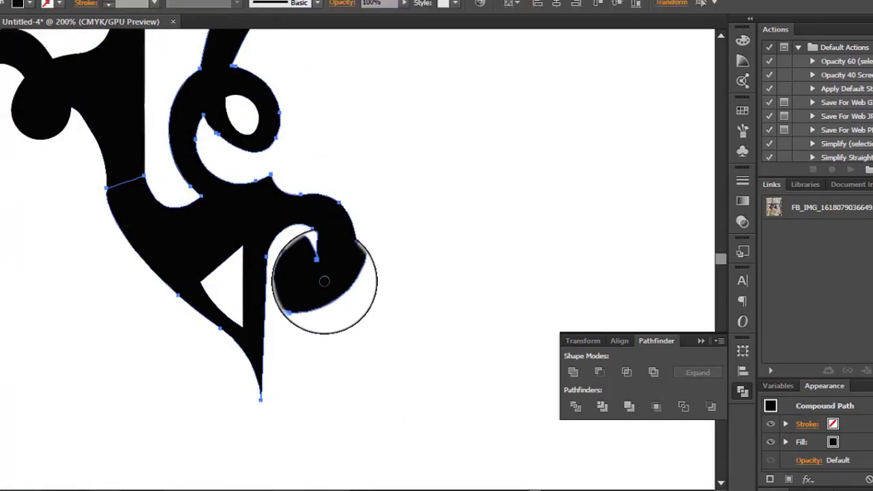
drag(331, 283, 330, 202)
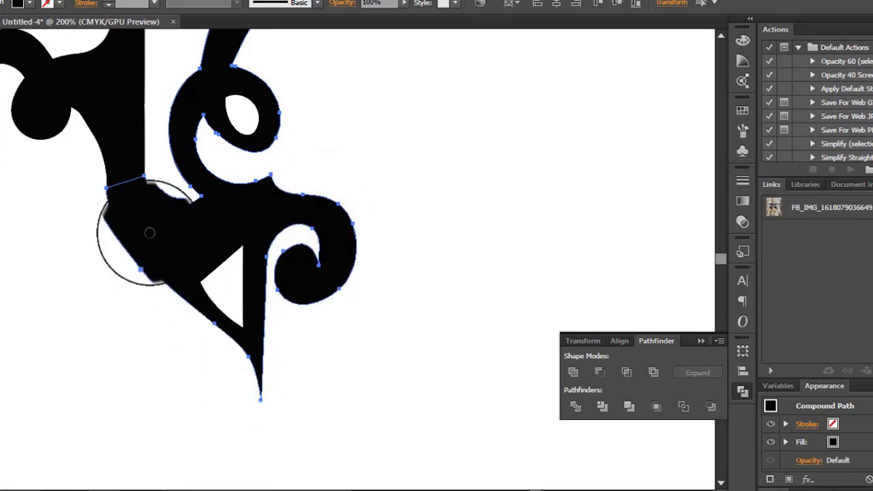
Step: Zoom in and smooth the curve of the stem joint's left edge
scroll(298, 428, up, 3)
scroll(298, 428, left, 4)
drag(175, 224, 260, 301)
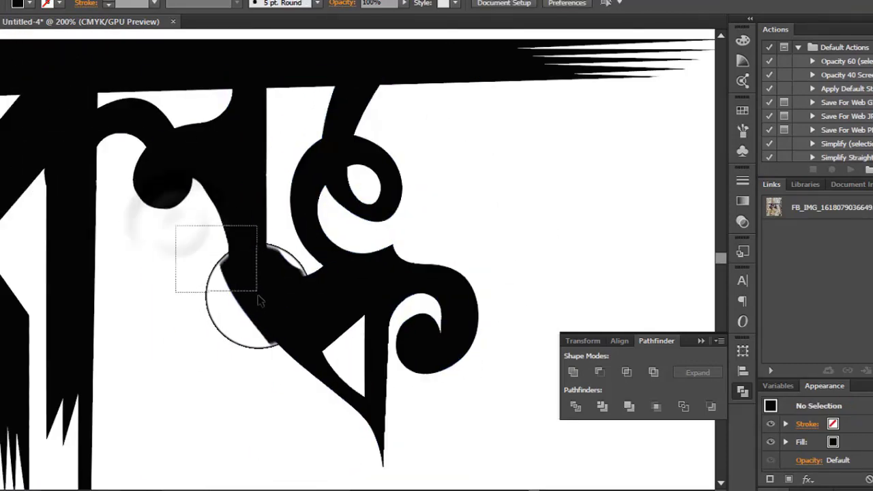
mouse_move(56, 194)
mouse_down()
mouse_move(28, 209)
mouse_move(54, 264)
mouse_up()
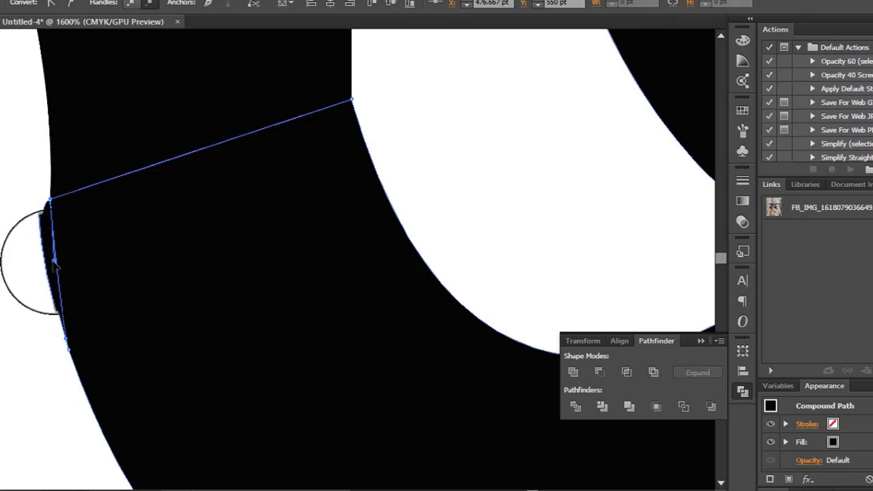
mouse_move(62, 372)
mouse_down()
mouse_move(39, 200)
mouse_move(52, 232)
mouse_up()
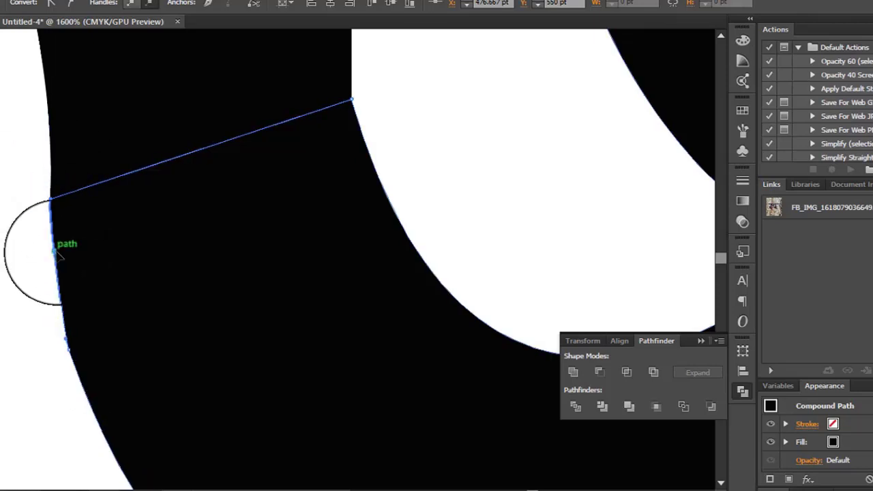
scroll(69, 351, down, 4)
scroll(91, 417, down, 3)
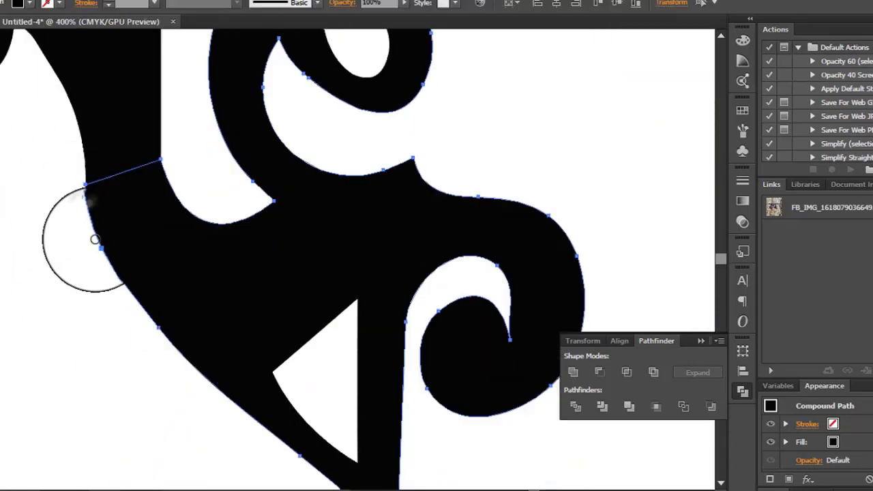
Step: Reshape the letter's lower-left edge and fill in the joint's notch
click(78, 292)
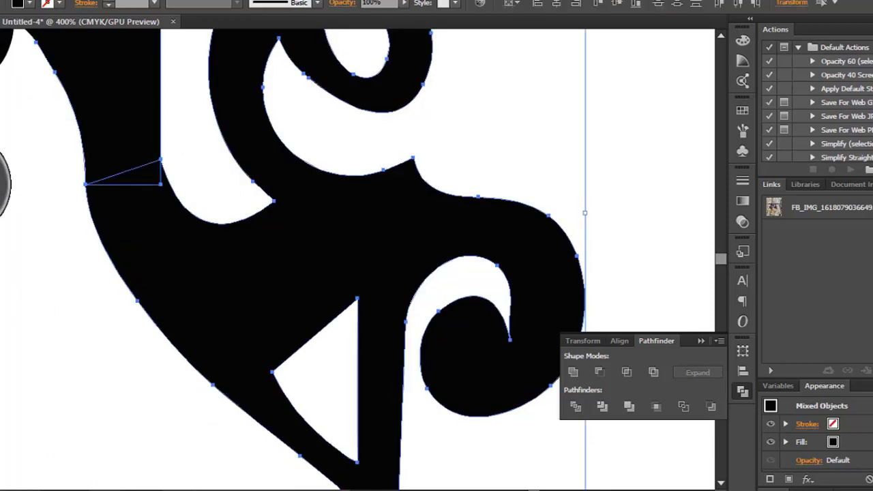
drag(7, 184, 61, 307)
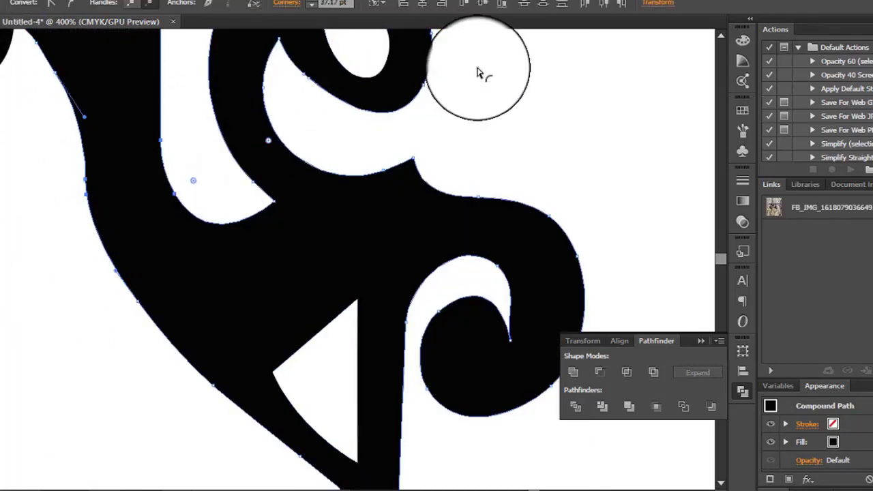
key(a)
click(192, 244)
key(shift+b)
scroll(43, 296, down, 3)
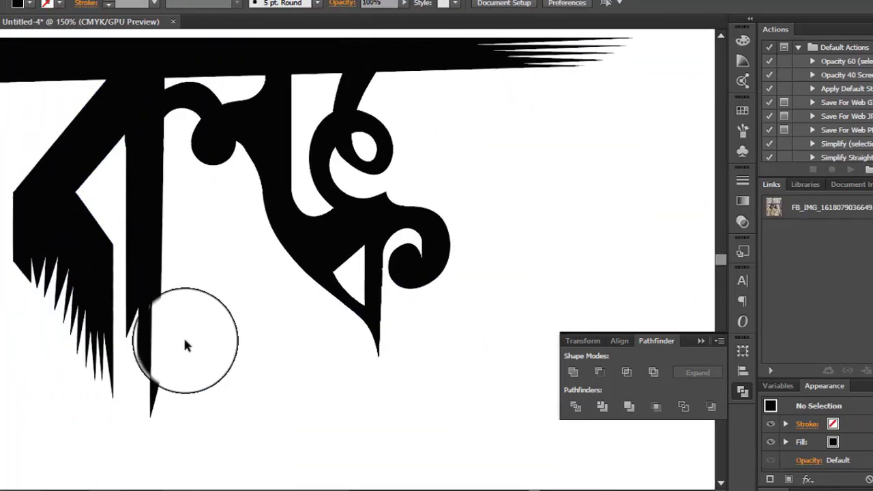
Step: Reshape the lower curl's inner curve by dragging its top anchor handles
scroll(250, 341, up, 3)
scroll(273, 300, up, 3)
click(303, 259)
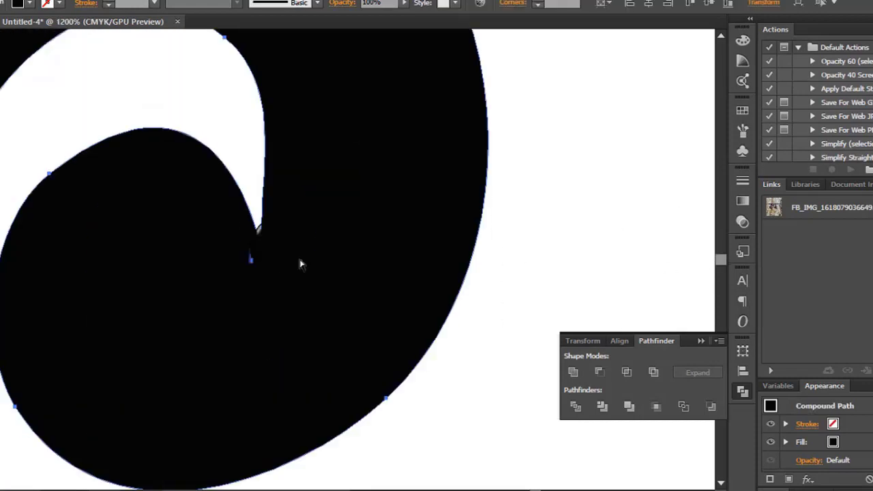
click(41, 132)
scroll(251, 363, down, 1)
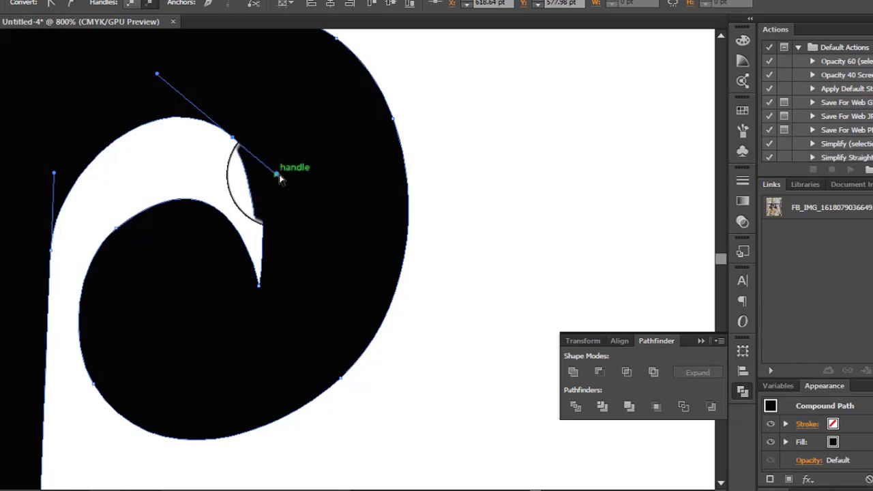
drag(46, 173, 47, 146)
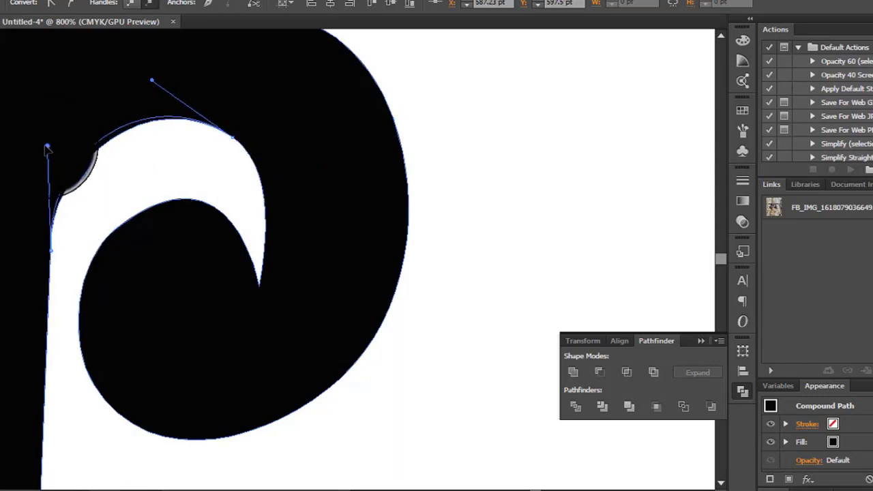
mouse_move(116, 227)
mouse_down()
mouse_move(234, 138)
mouse_move(228, 173)
mouse_up()
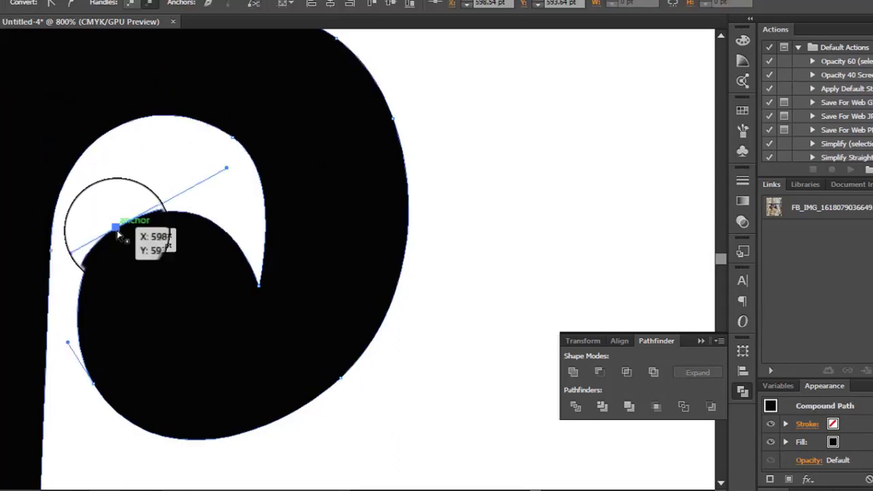
click(347, 428)
Step: Paint black into the small curl's gap and smooth its top edge
scroll(347, 428, down, 2)
scroll(384, 425, down, 2)
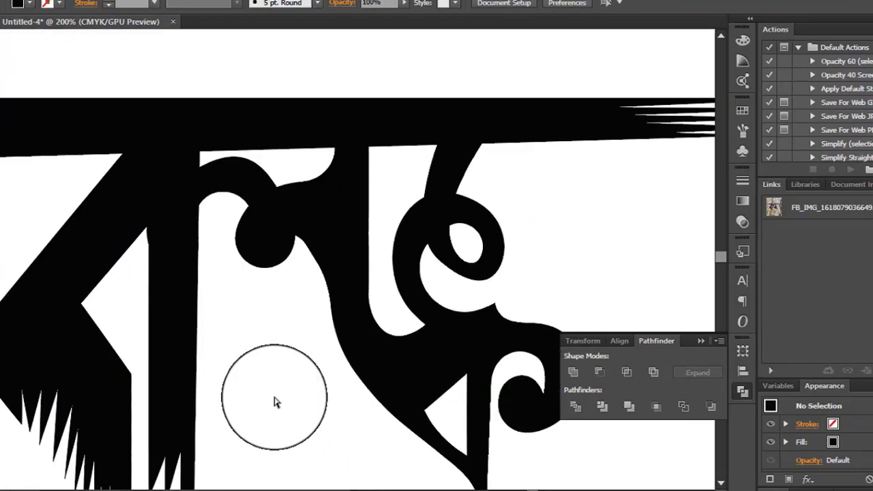
scroll(275, 403, up, 1)
drag(264, 253, 318, 322)
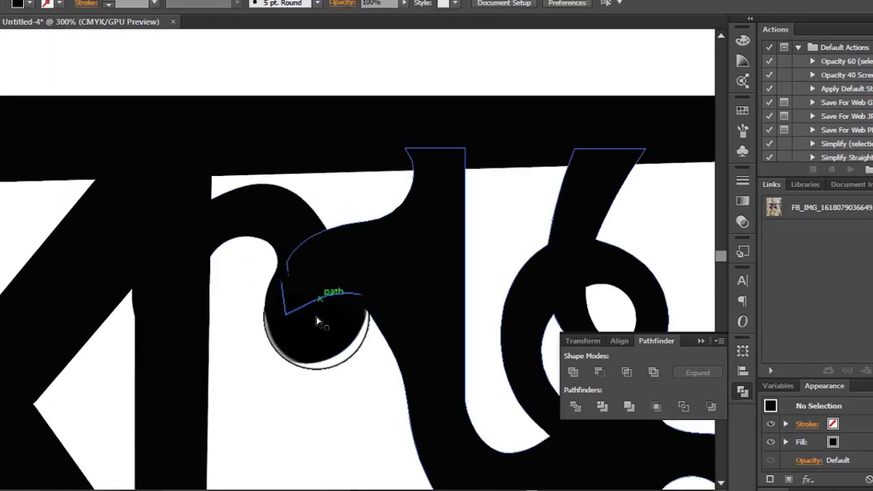
scroll(236, 227, up, 1)
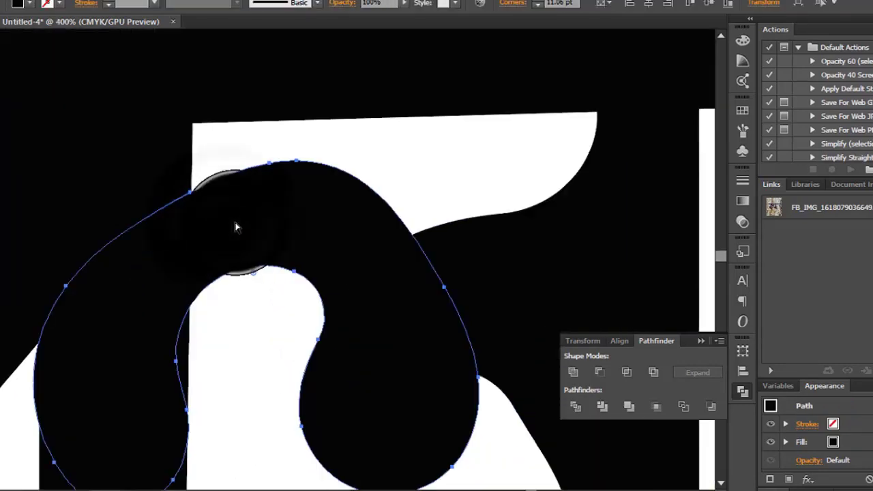
scroll(235, 228, up, 1)
drag(286, 160, 369, 164)
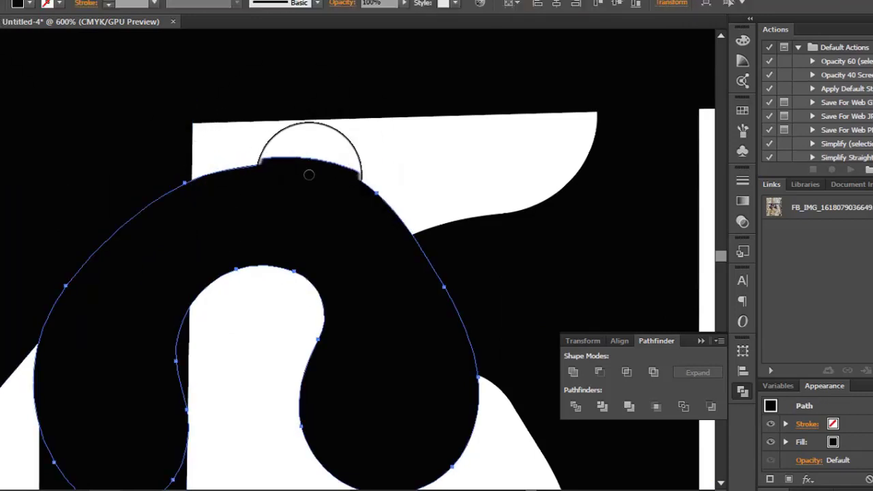
Step: Marquee-select the stem and the curl together
scroll(195, 386, down, 1)
scroll(307, 483, down, 2)
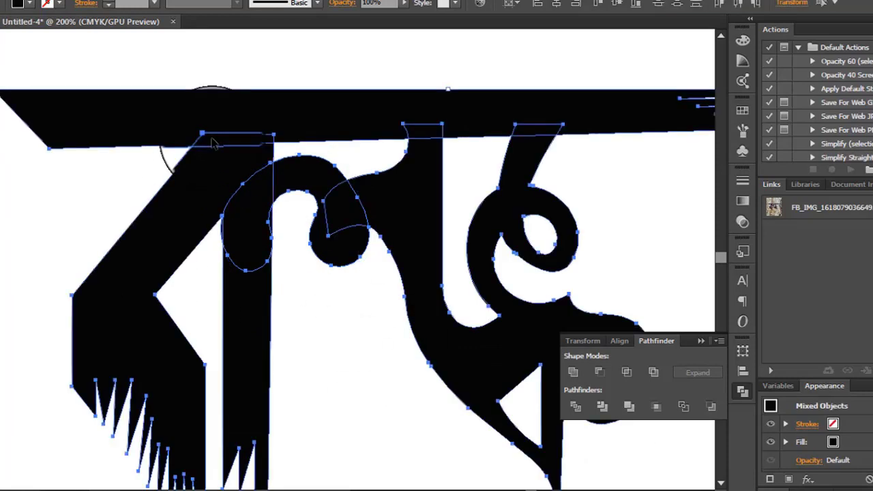
drag(113, 176, 312, 254)
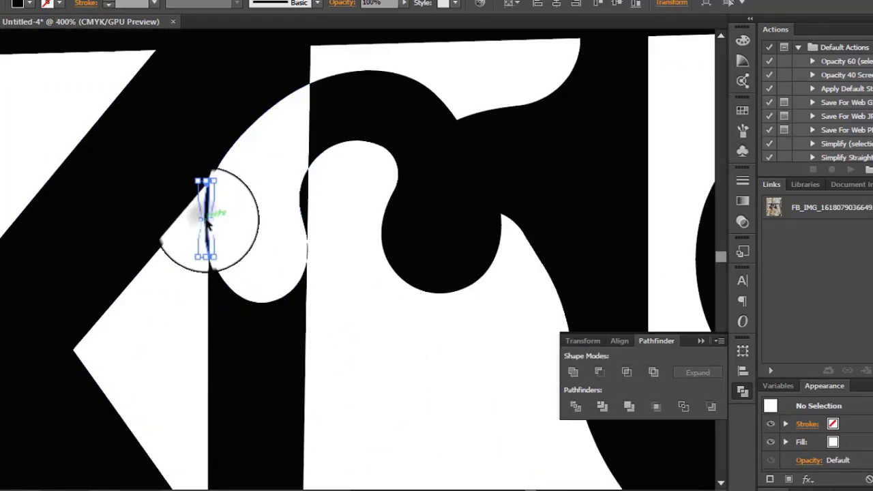
Step: Paint a white shape over part of the curl and zoom out to the whole lettering
drag(207, 220, 244, 168)
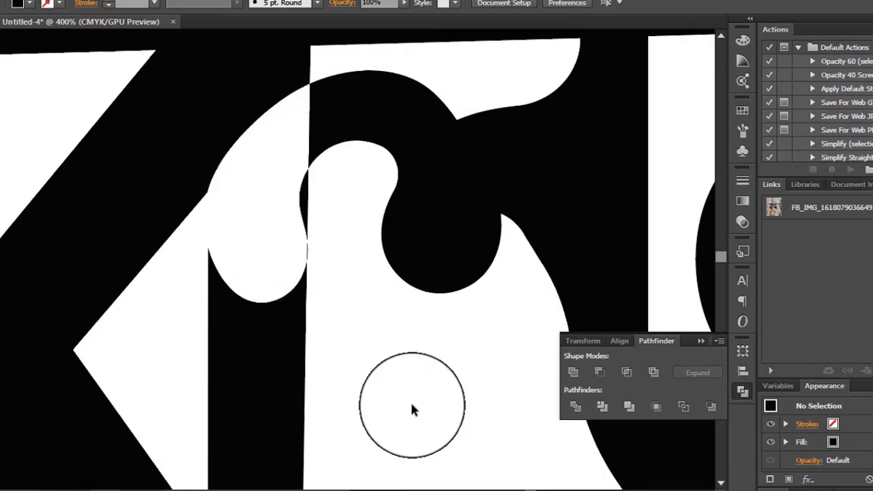
key(ctrl+minus)
key(ctrl+minus)
key(ctrl+minus)
key(ctrl+minus)
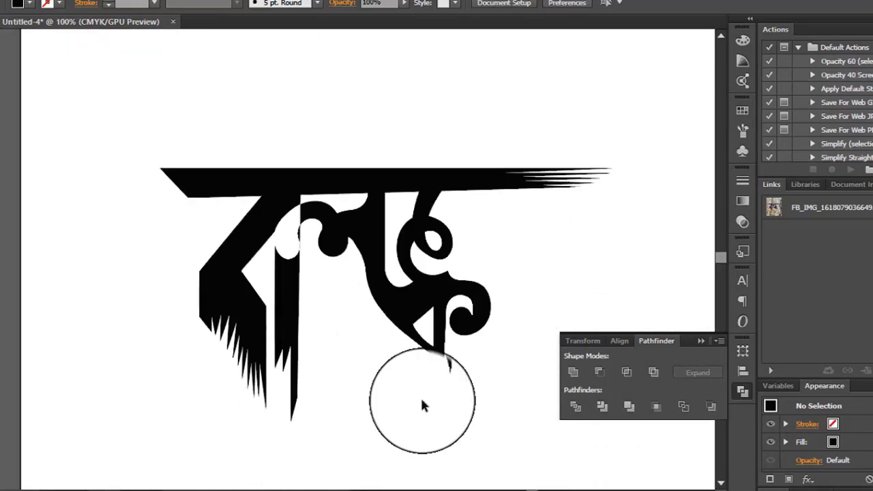
key(ctrl+minus)
Step: Round the white shape's lower corner by moving its corner anchor
ctrl+click(355, 181)
key(ctrl+plus)
key(ctrl+plus)
key(ctrl+plus)
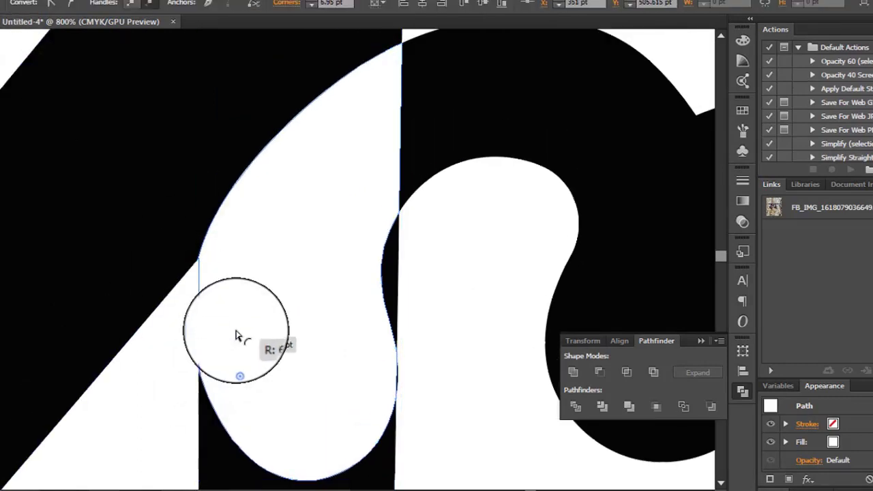
key(ctrl+plus)
key(ctrl+plus)
key(ctrl+plus)
scroll(167, 178, down, 3)
scroll(225, 238, up, 5)
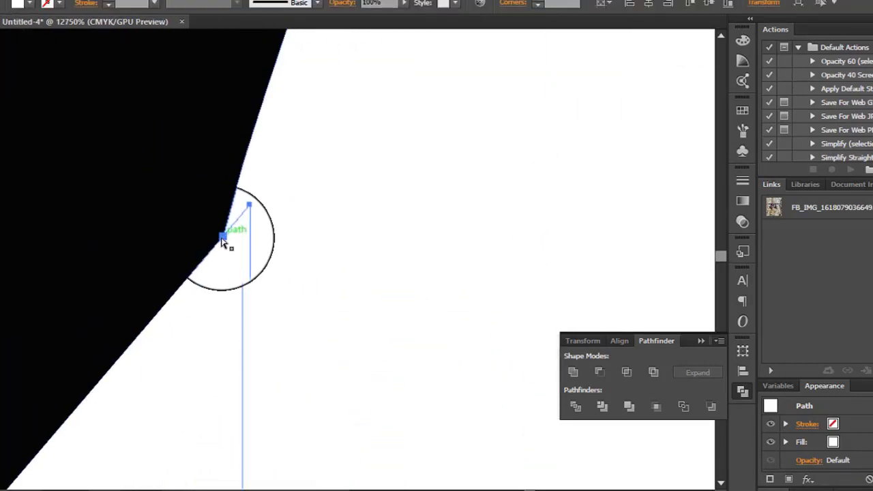
mouse_move(223, 238)
mouse_down()
mouse_move(254, 217)
mouse_move(242, 214)
mouse_up()
Step: Move the black stroke tip's anchor higher along the traced edge
scroll(253, 214, down, 5)
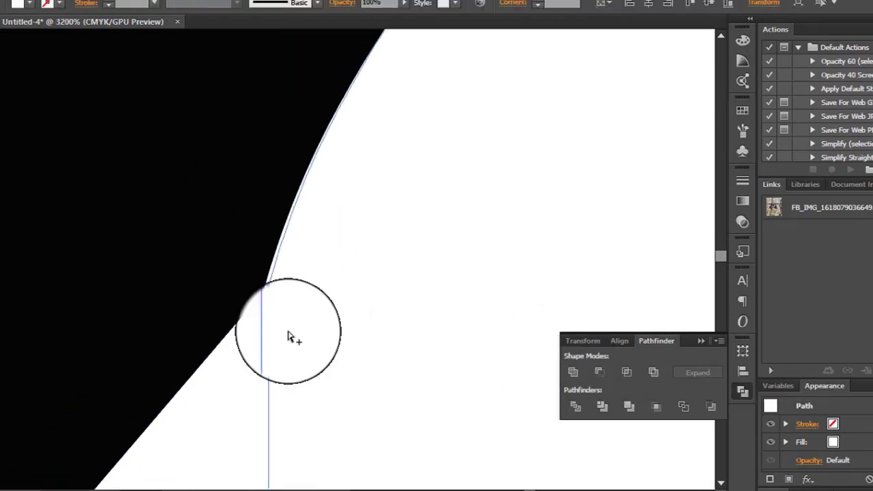
click(305, 232)
drag(305, 233, 303, 248)
scroll(293, 341, down, 2)
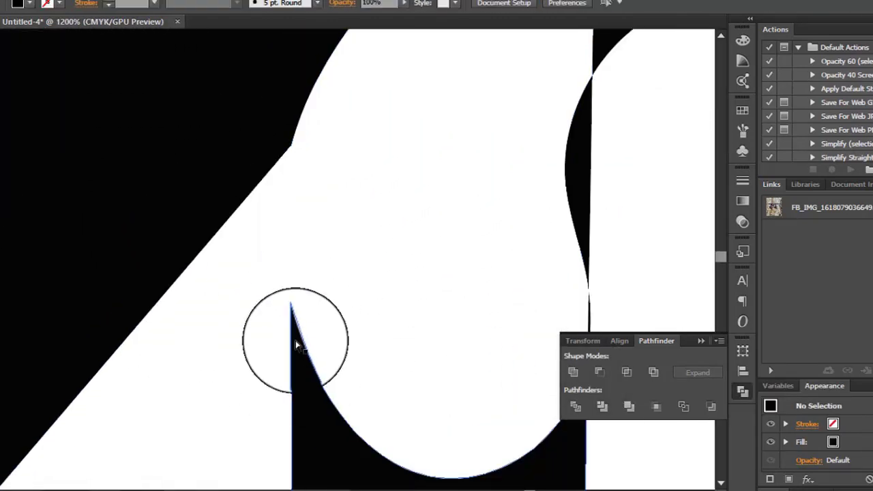
scroll(269, 289, up, 3)
drag(269, 290, 271, 238)
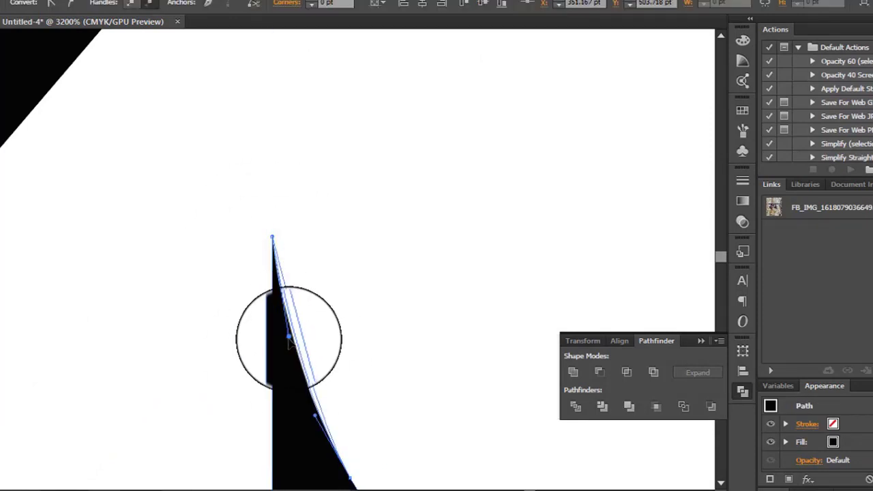
scroll(208, 423, down, 2)
scroll(252, 258, down, 3)
click(252, 257)
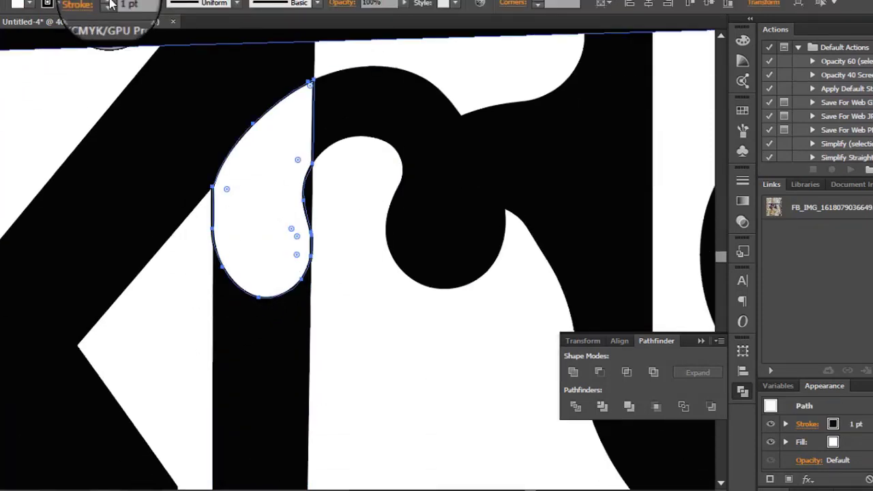
Step: Set the white teardrop's stroke weight to 0.5 pt
click(112, 5)
click(382, 331)
click(221, 234)
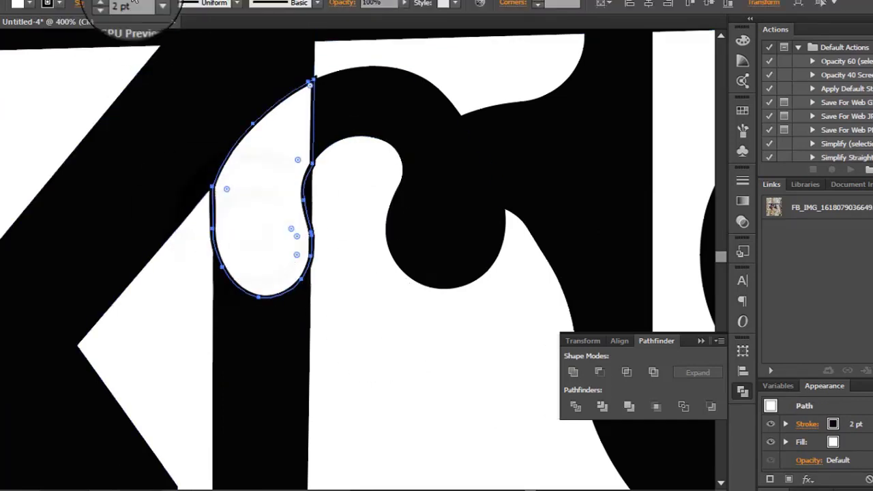
click(162, 5)
click(171, 27)
click(383, 352)
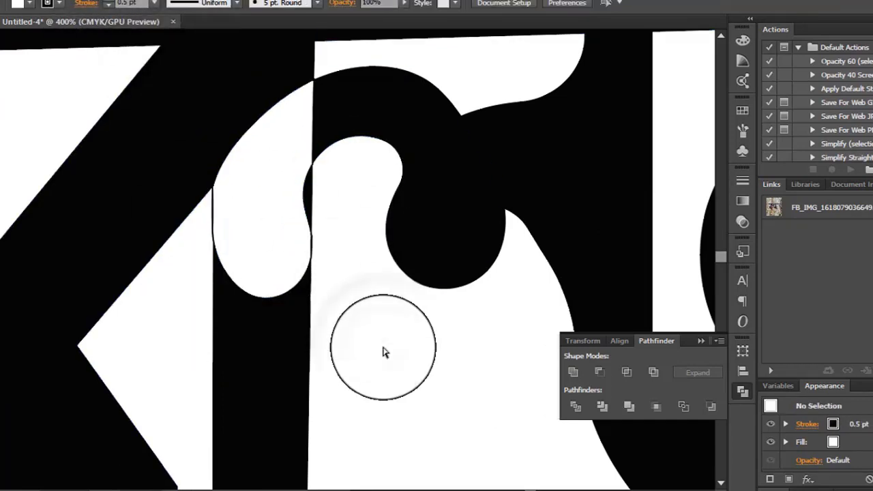
Step: Test making the top lettering paths a compound path, then undo it
scroll(382, 368, down, 3)
drag(41, 75, 365, 136)
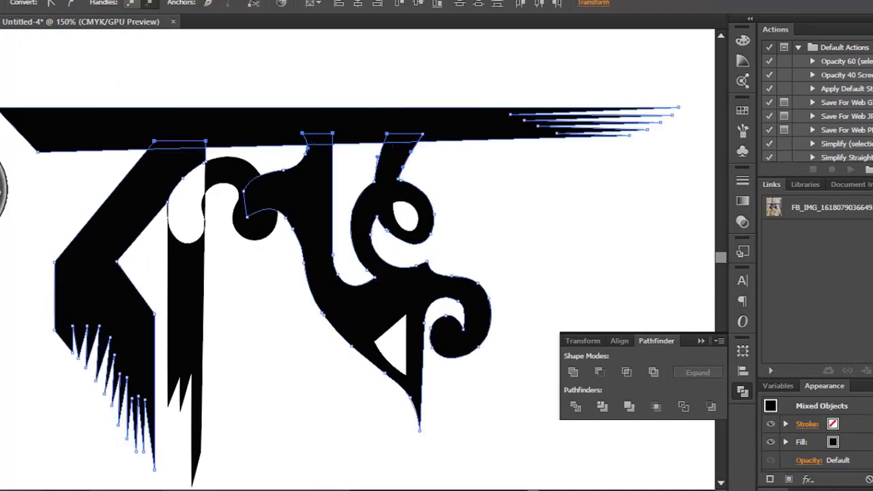
key(ctrl+8)
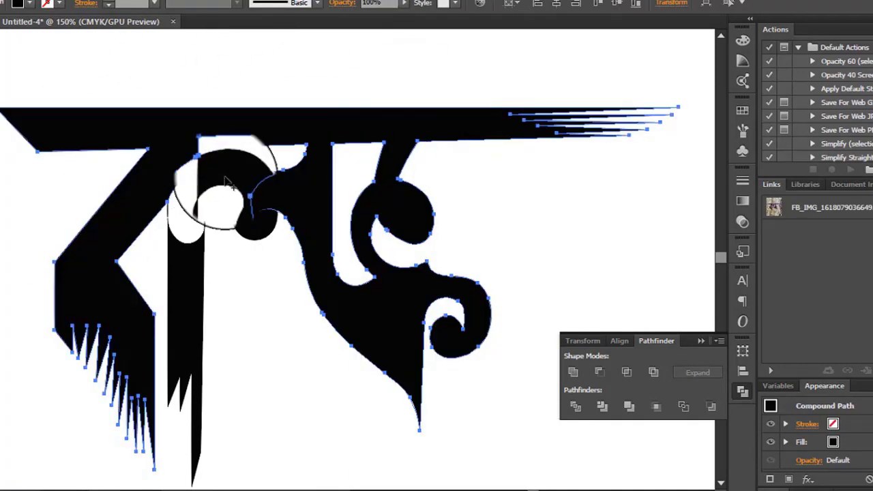
key(ctrl+z)
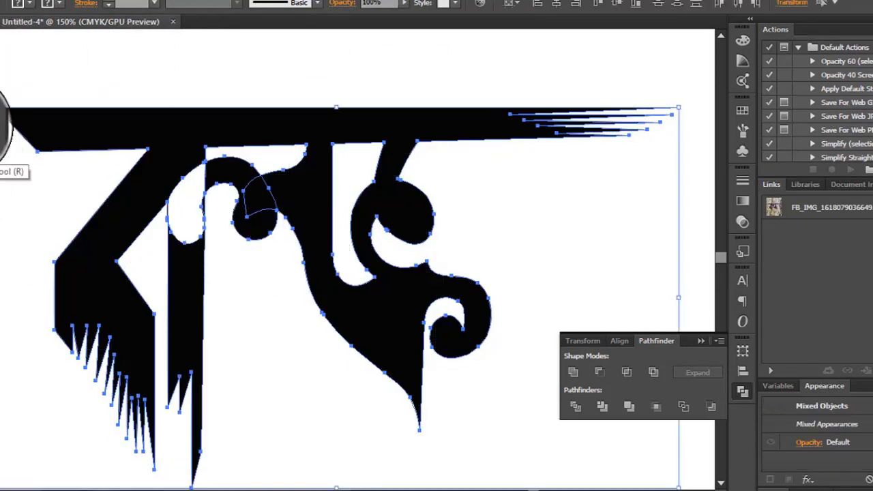
Step: Erase a small area on the left stroke and select the narrow compound path
key(shift+e)
click(156, 247)
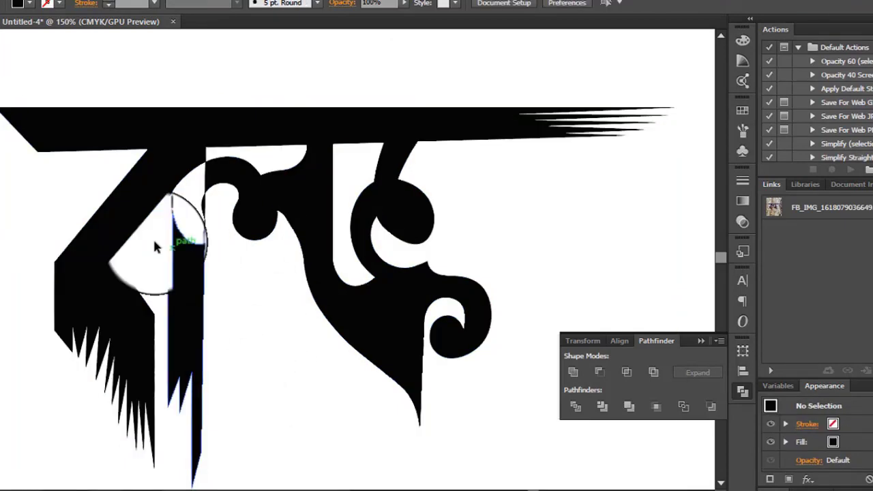
scroll(433, 389, up, 4)
scroll(432, 389, down, 5)
ctrl+click(312, 419)
scroll(312, 419, up, 3)
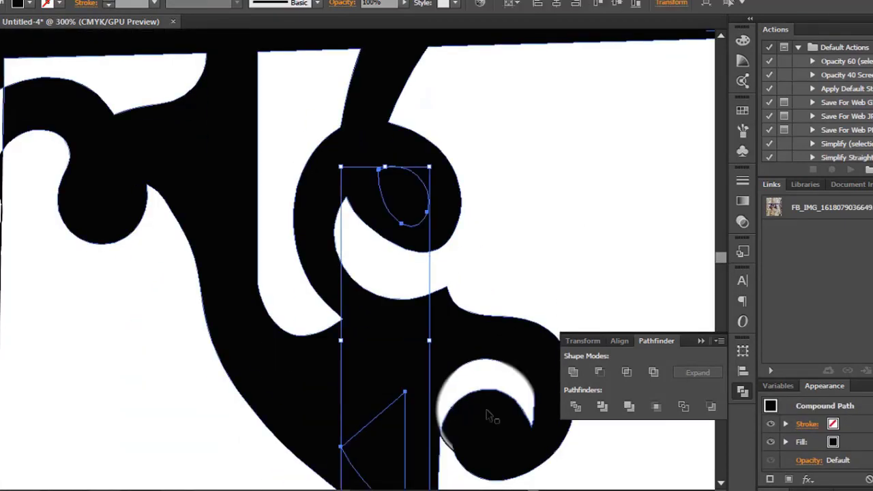
Step: Expand the white teardrop's stroke and fill into shapes
key(shift+e)
scroll(14, 287, down, 2)
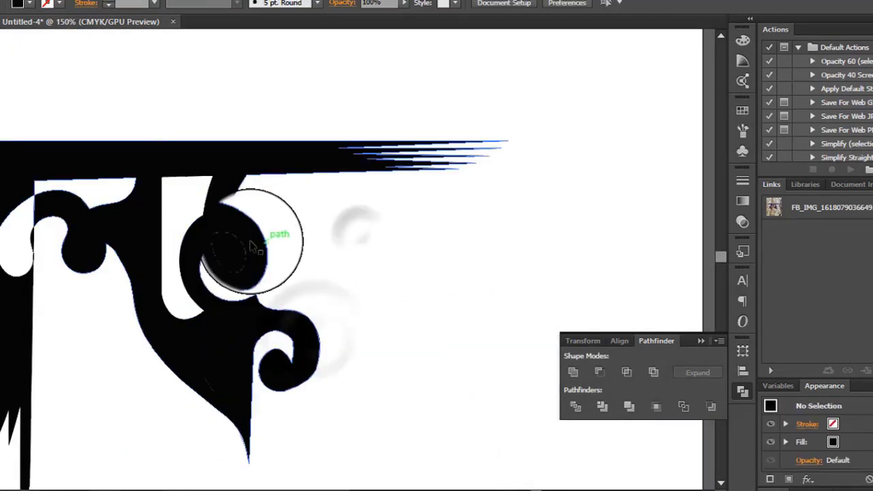
scroll(263, 439, left, 3)
scroll(117, 211, down, 2)
ctrl+click(117, 212)
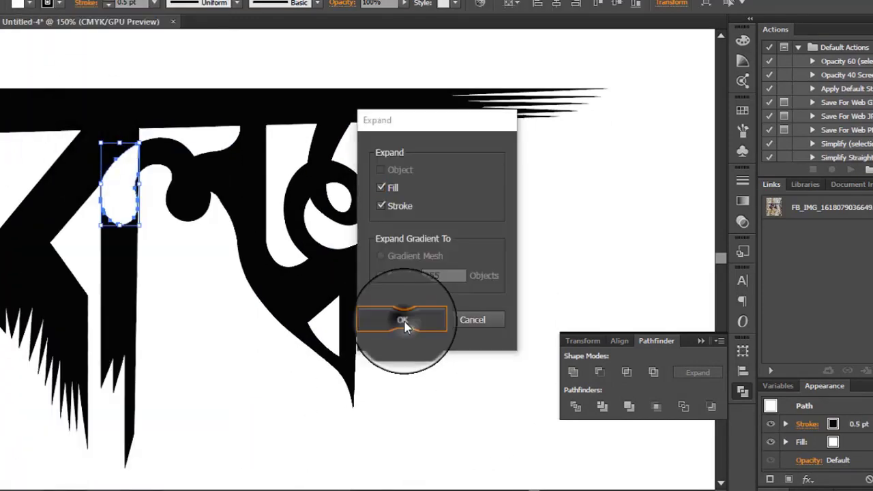
click(400, 319)
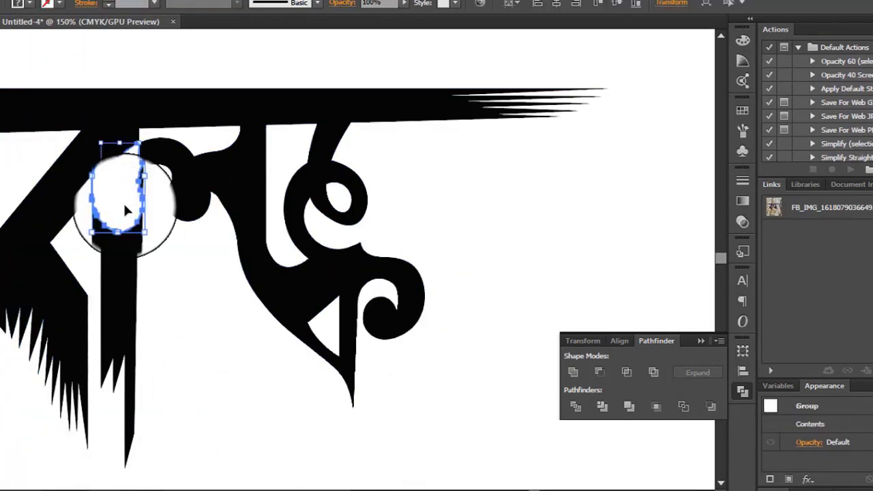
Step: Erase along the teardrop's left edge where it meets the black stroke
scroll(126, 205, up, 4)
drag(360, 419, 68, 293)
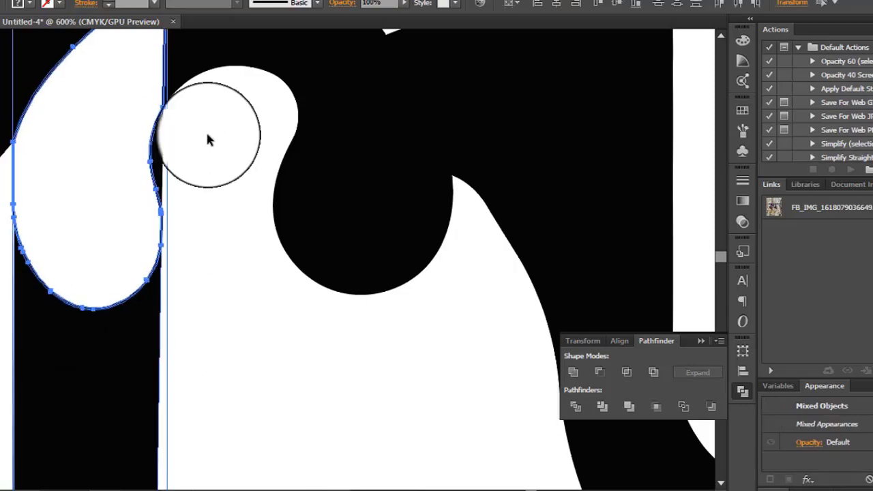
key(shift+e)
scroll(152, 137, up, 2)
drag(152, 136, 153, 277)
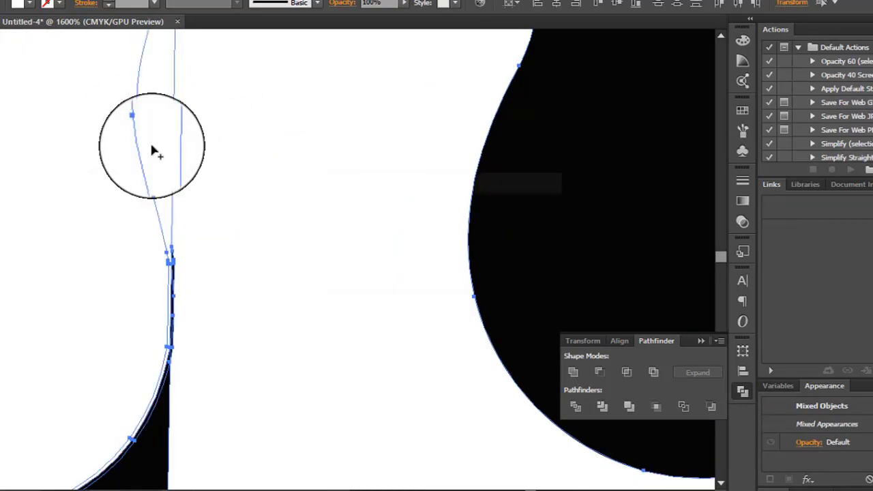
scroll(164, 435, down, 3)
scroll(111, 289, up, 6)
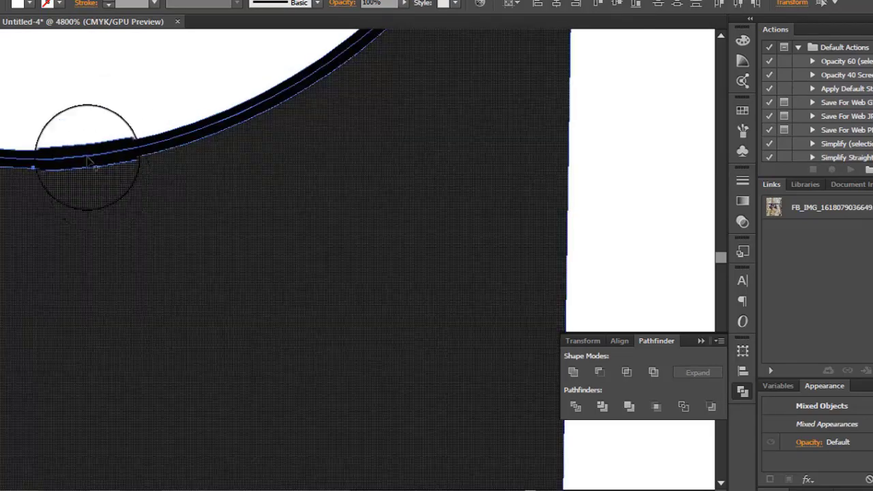
scroll(543, 352, down, 8)
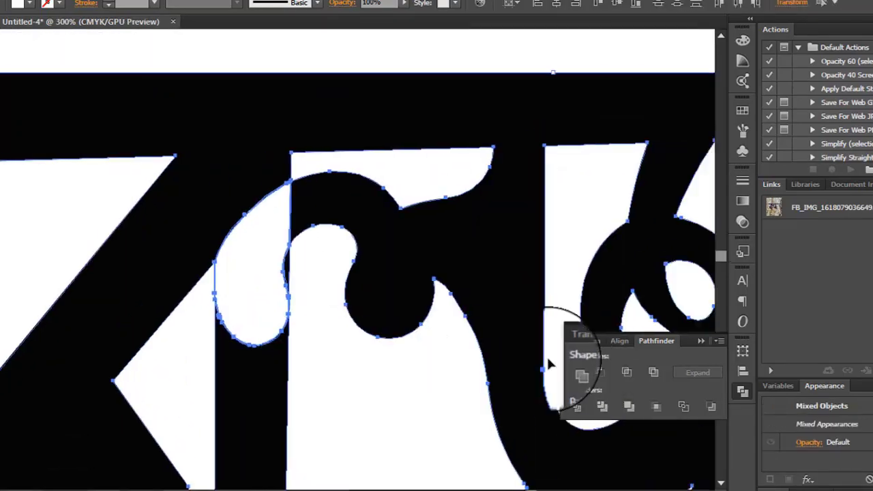
scroll(547, 355, down, 3)
drag(344, 407, 190, 252)
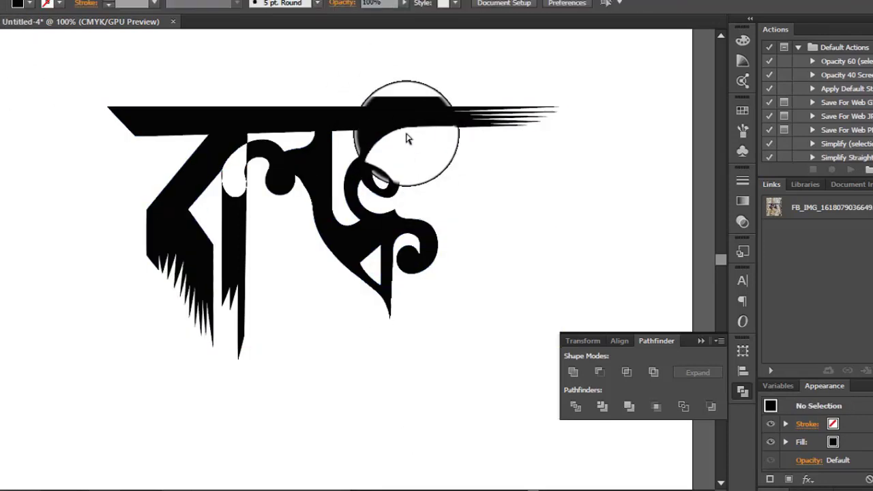
click(407, 139)
drag(403, 205, 421, 200)
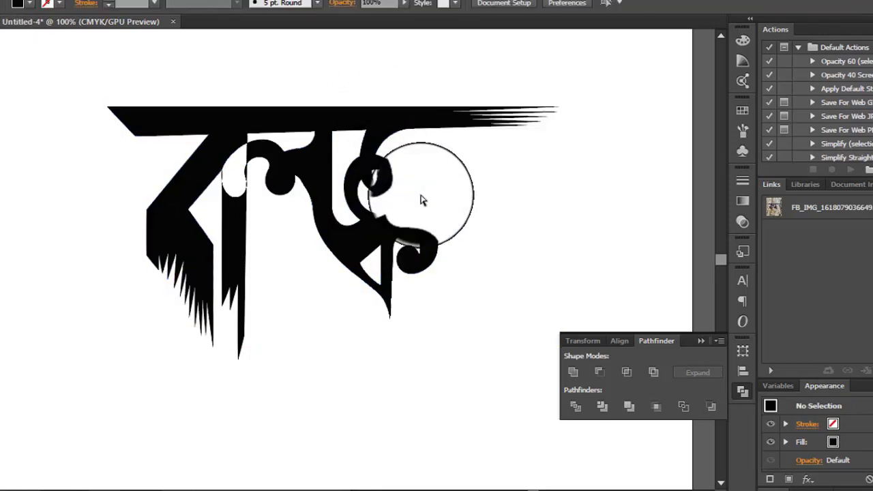
key(ctrl+z)
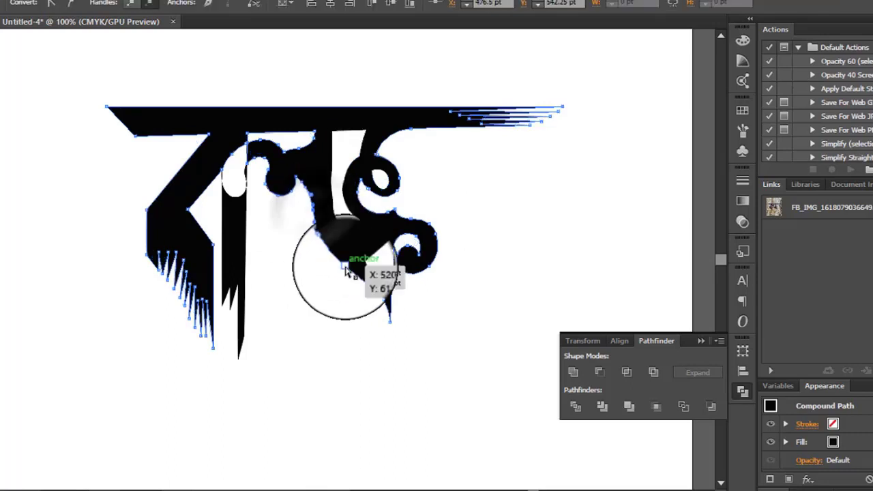
click(178, 371)
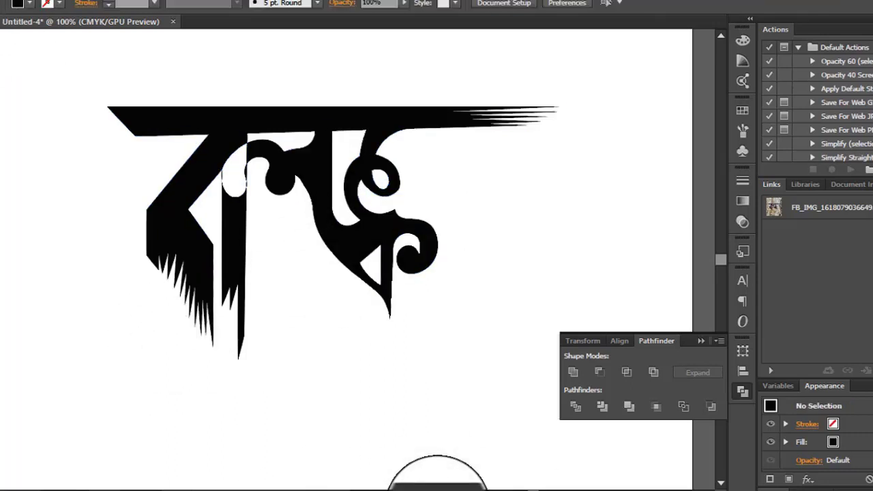
key(ctrl+z)
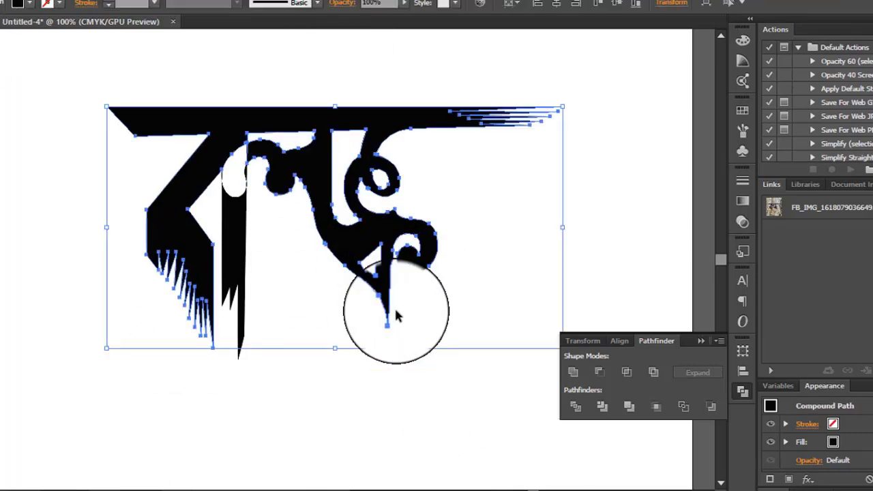
drag(399, 316, 433, 331)
key(ctrl+z)
Step: Zoom out and drag the reference photo next to the traced lettering
key(ctrl+minus)
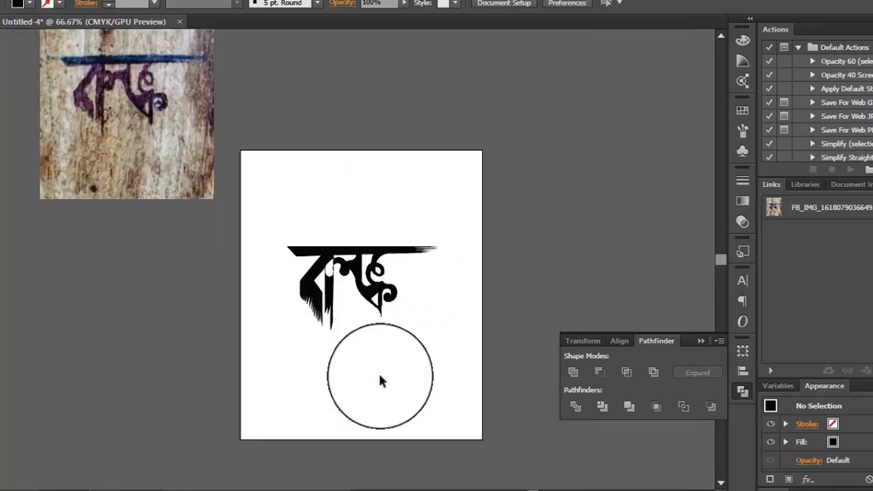
drag(126, 116, 195, 321)
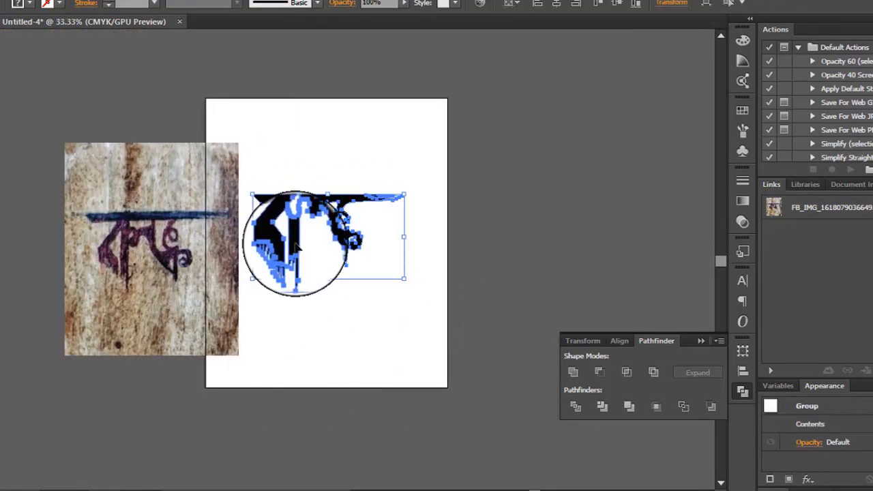